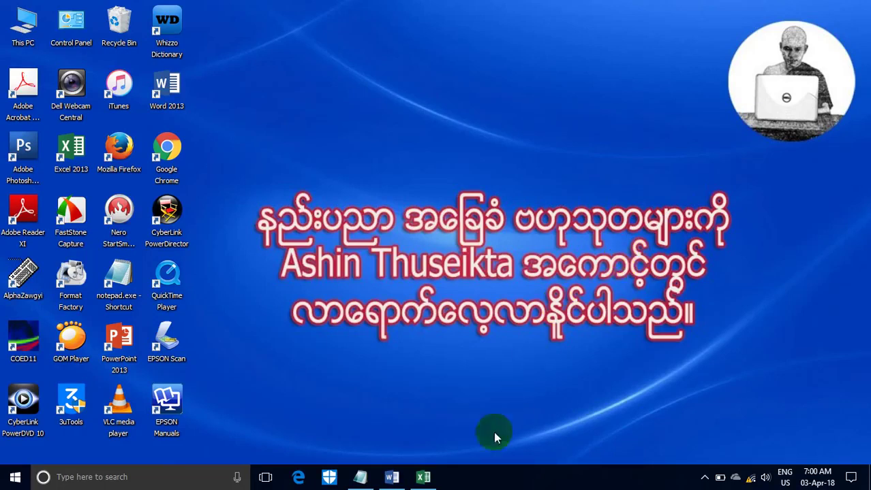
Step: Restore SamThat.xlsx with its Sheet1 sales table of names, cities, products and amounts
left_click(422, 477)
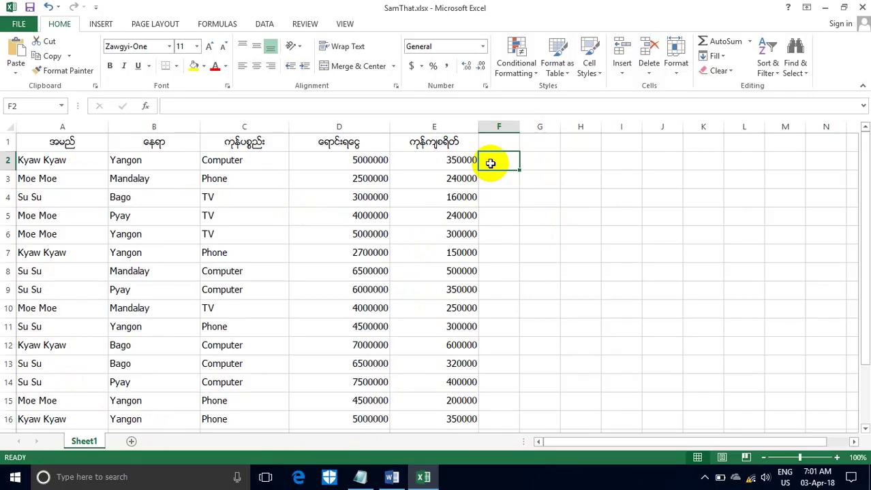
Step: Type =count into cell F2 and switch to the Word notes on count functions
type("=cou")
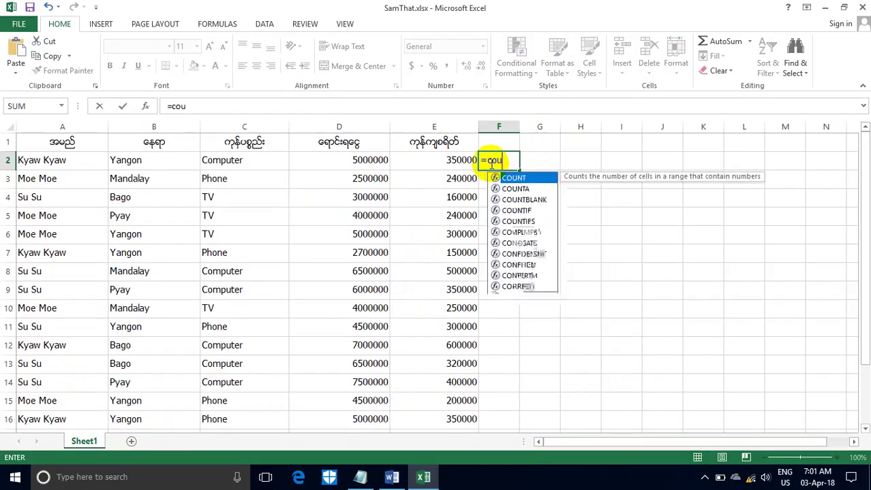
type("nt")
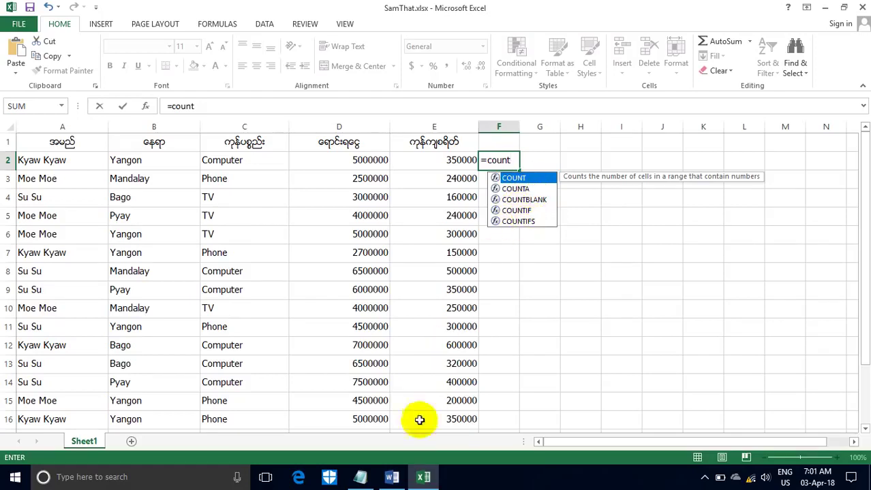
left_click(392, 477)
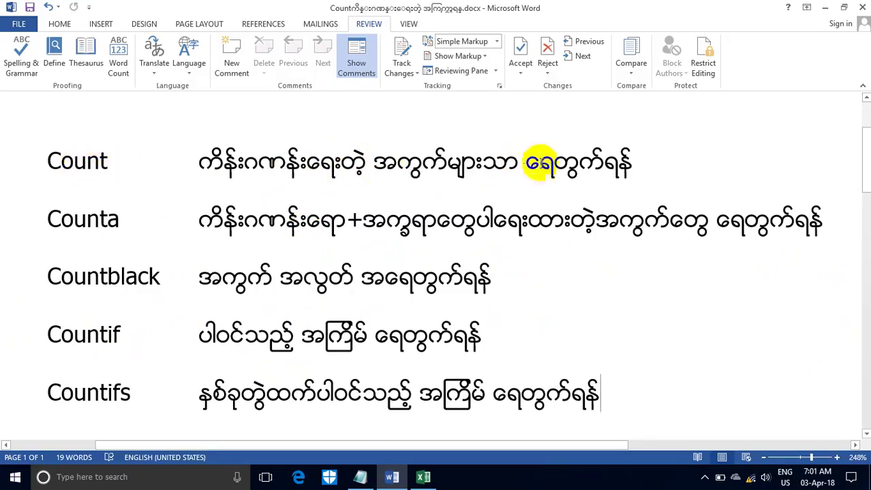
Step: Switch back to SamThat.xlsx, where F2 still holds the unfinished =count
left_click(422, 479)
type("=count")
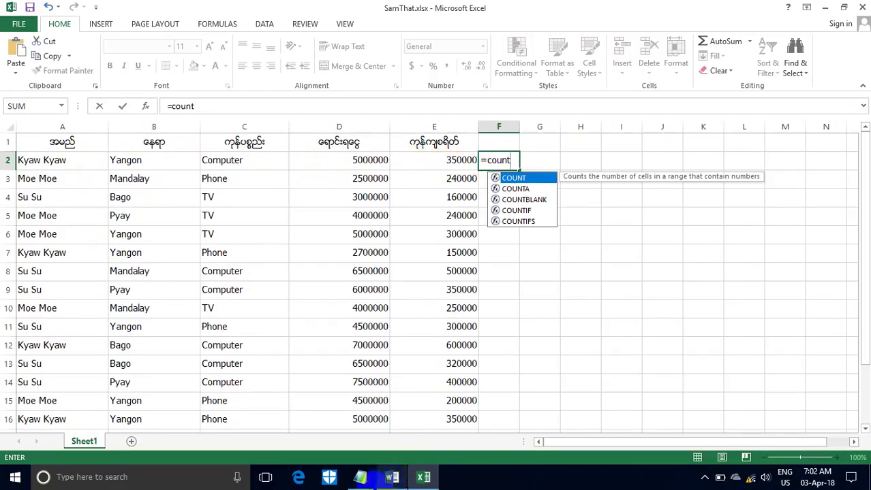
Step: Replace the Notepad COUNTIFS draft with =count(a2:e2), select it, and return to Excel
left_click(368, 481)
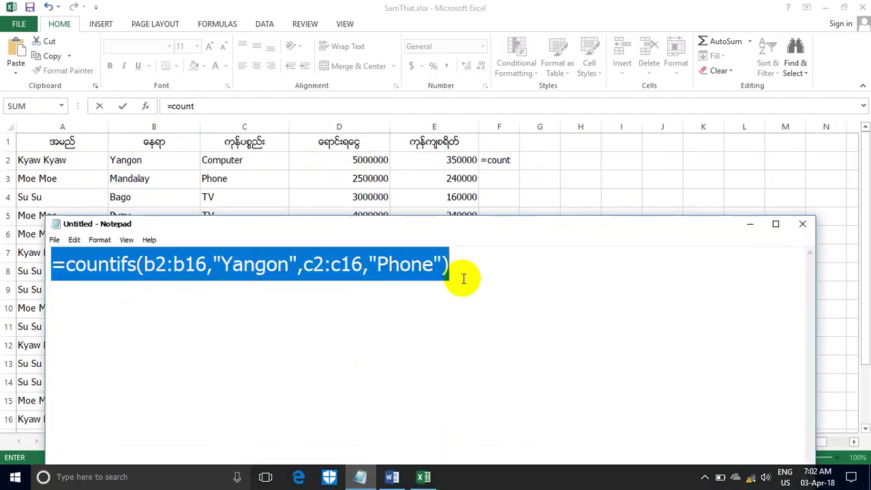
key("ctrl+x")
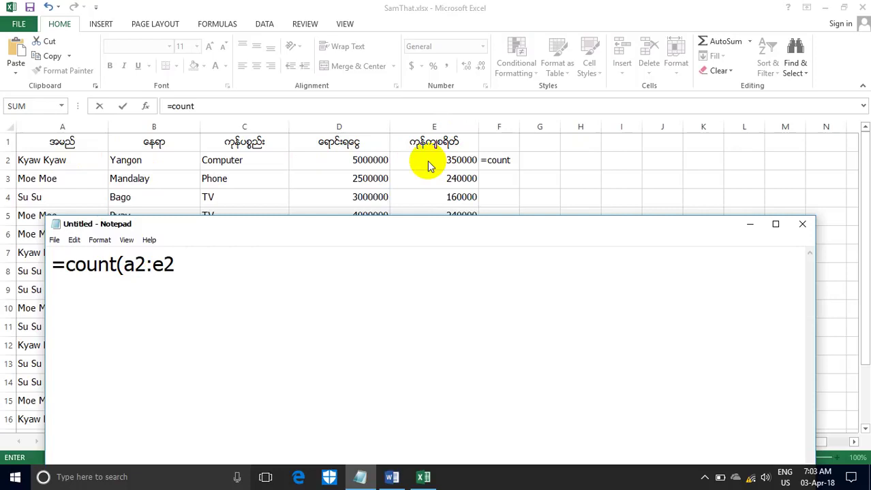
type(")")
double_click(133, 265)
left_click(130, 264)
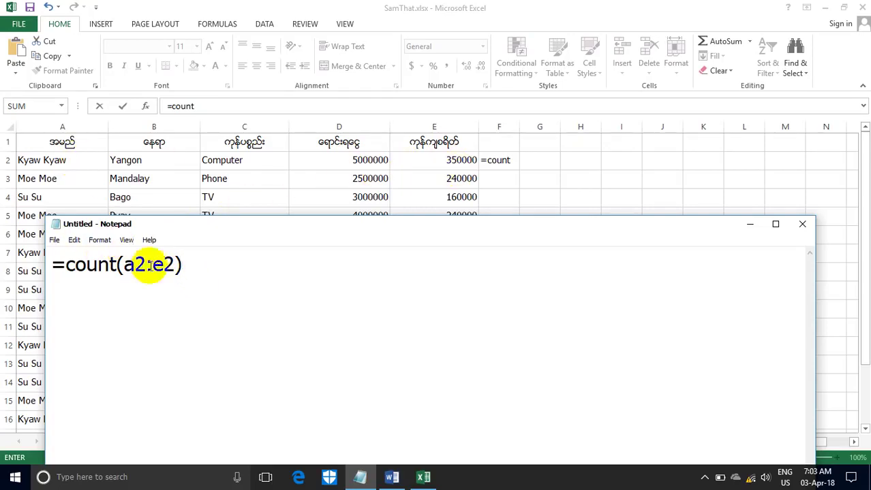
left_click_drag(184, 263, 14, 233)
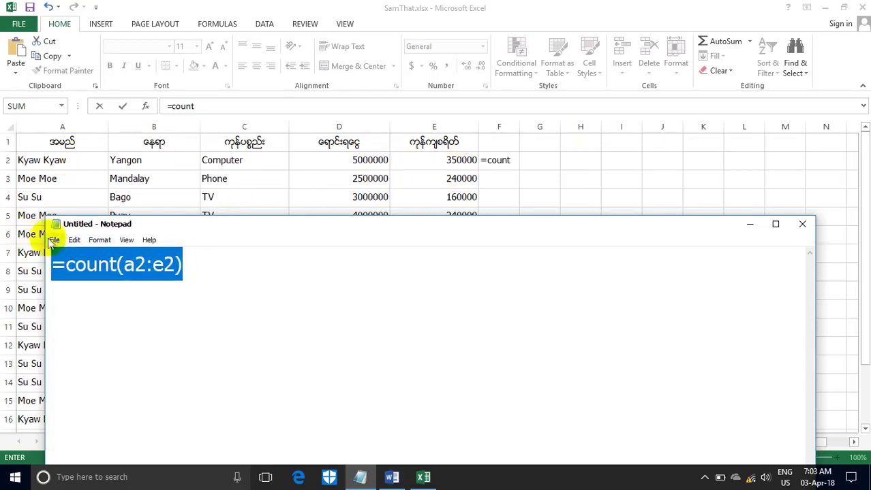
left_click(517, 163)
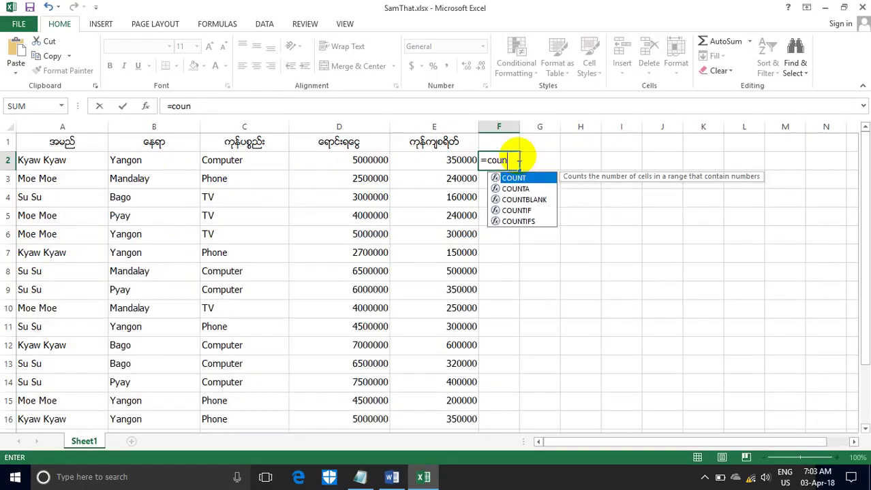
Step: Cancel the pending F2 entry and paste =count(a2:e2), so F2 shows 2
key("BackSpace")
key("BackSpace")
key("BackSpace")
key("Escape")
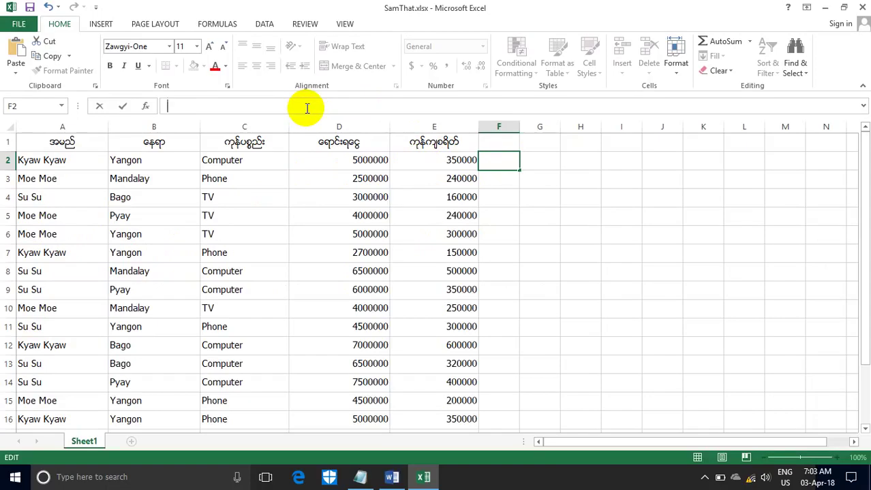
key("ctrl+v")
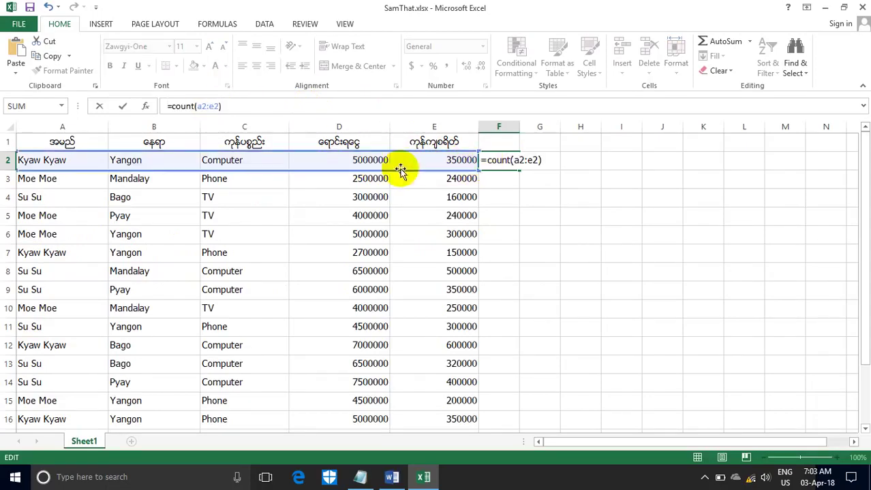
key("Return")
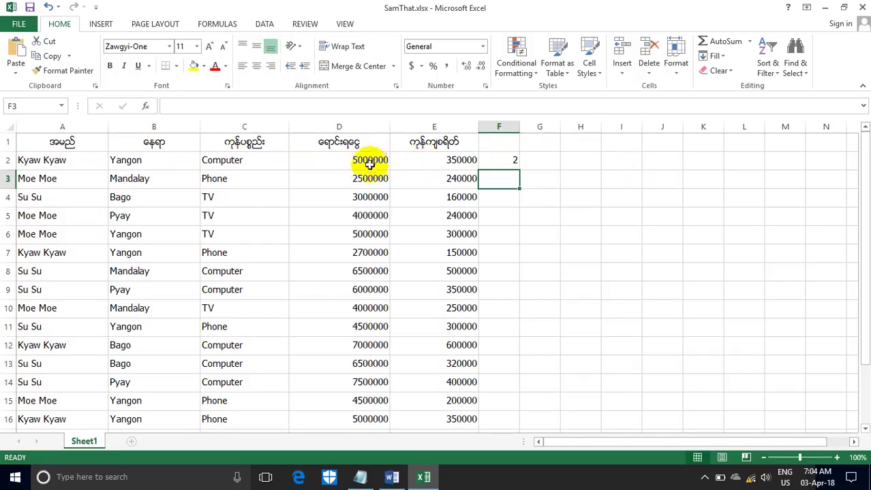
Step: Select F2's COUNT formula to clear it, then bring up the Word count-function notes again
left_click(387, 478)
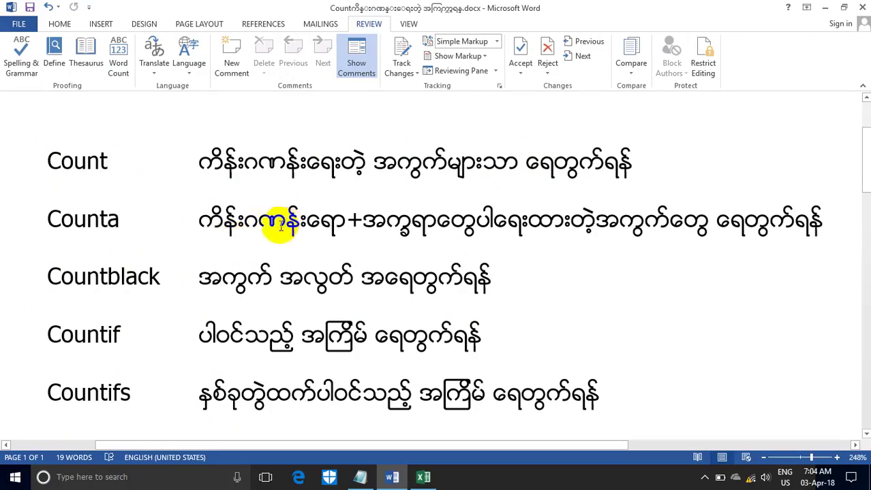
left_click(827, 10)
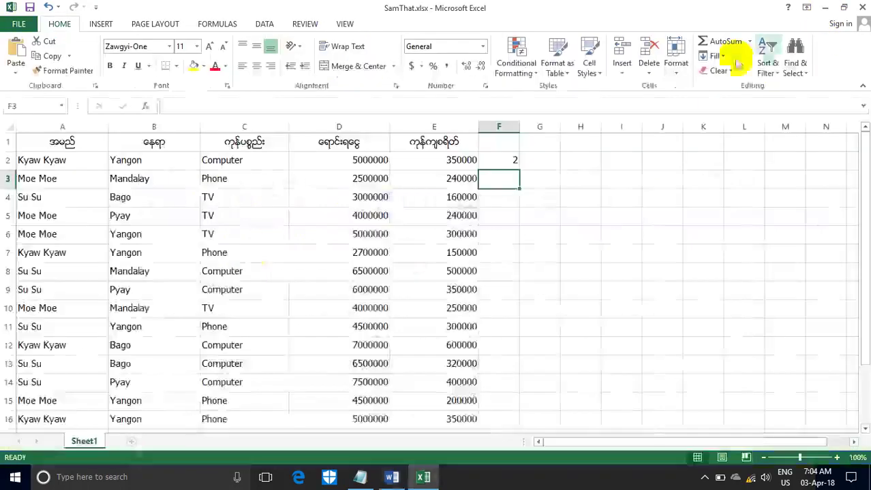
left_click(516, 165)
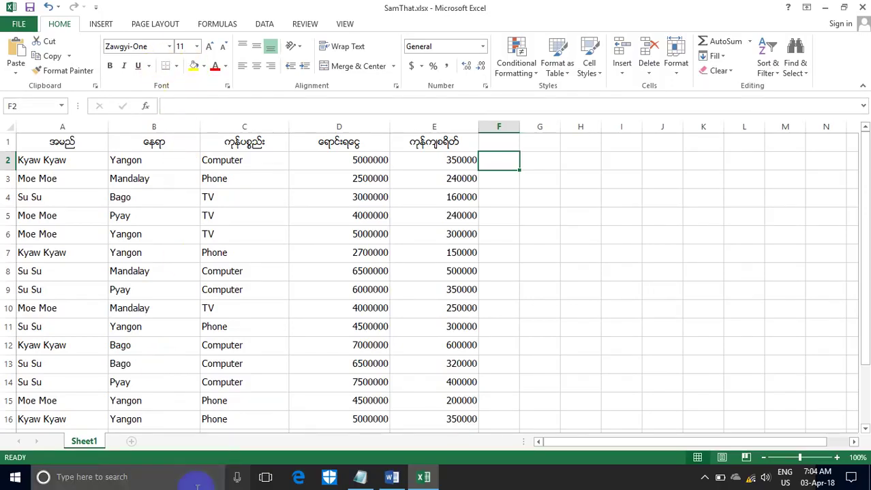
left_click(392, 477)
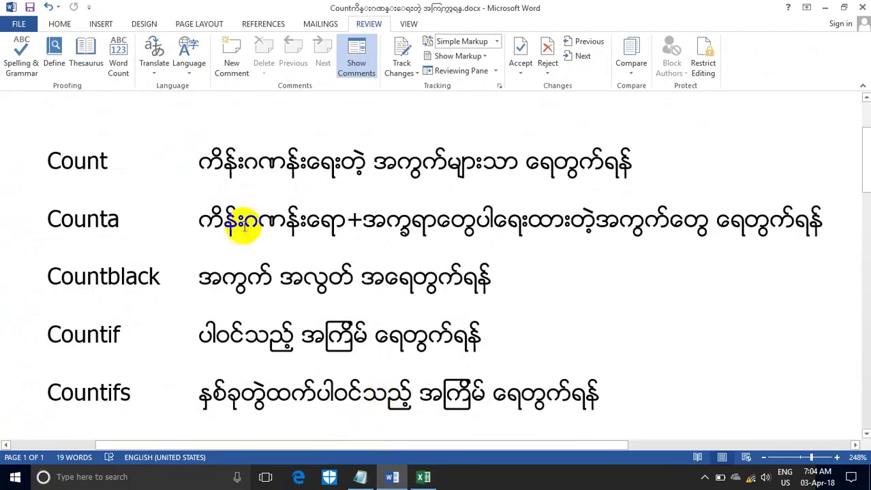
Step: Edit the Notepad draft to =counta(a2:e2) and select the whole line
left_click(360, 477)
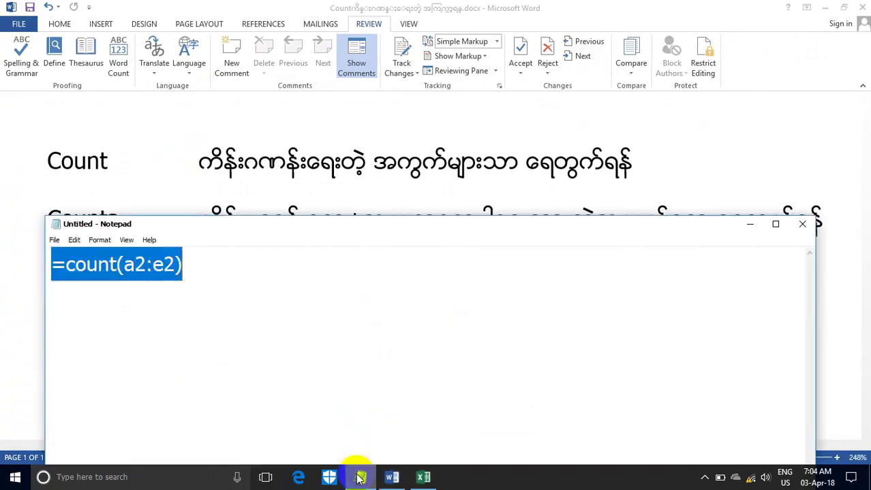
left_click(207, 265)
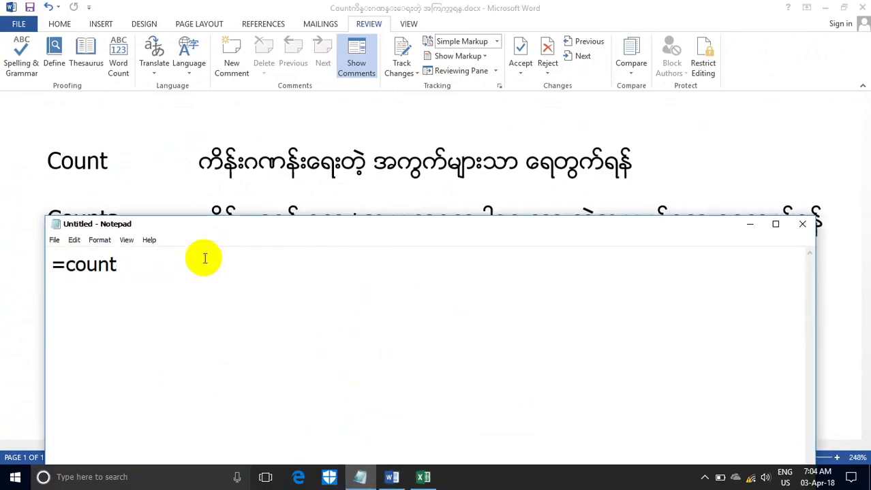
left_click(825, 8)
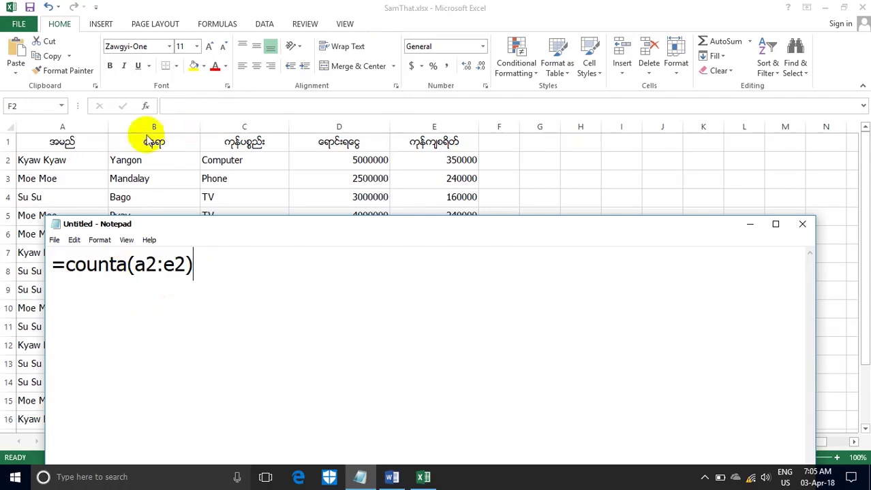
left_click(196, 267)
left_click_drag(195, 266, 37, 262)
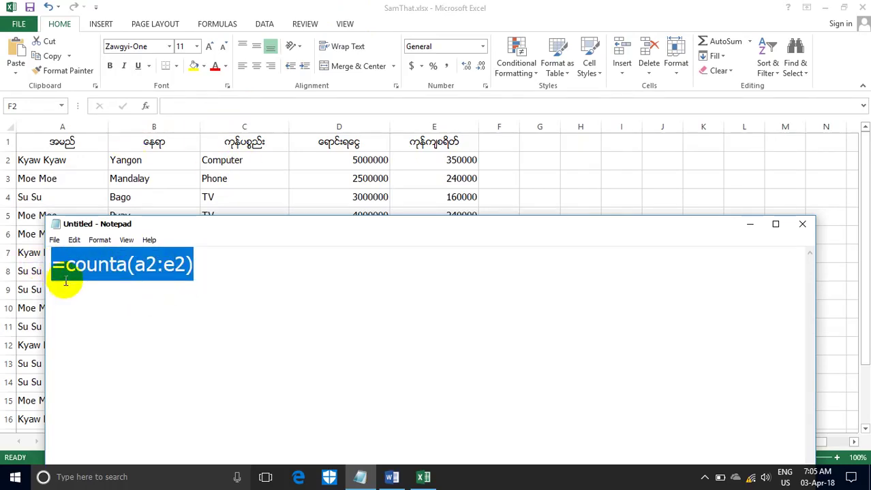
Step: Paste =counta(a2:e2) into F2 so it returns 5, then return to the Word notes
left_click(750, 224)
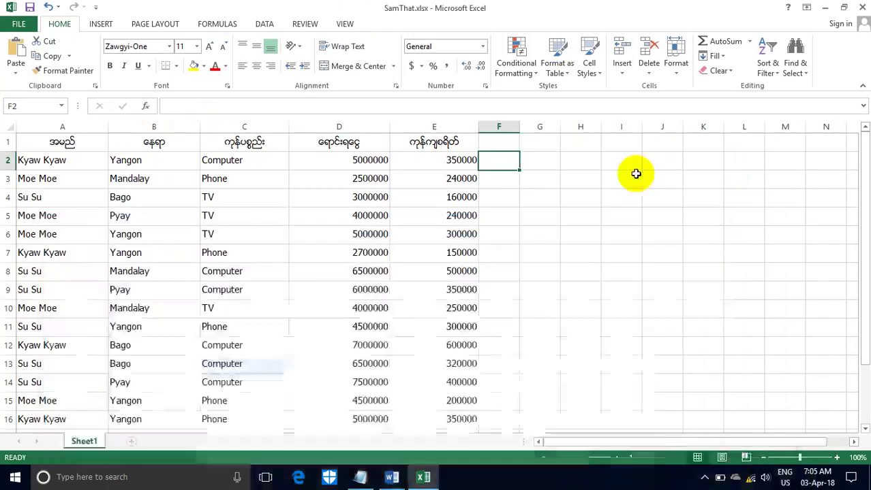
left_click(215, 101)
key("ctrl+v")
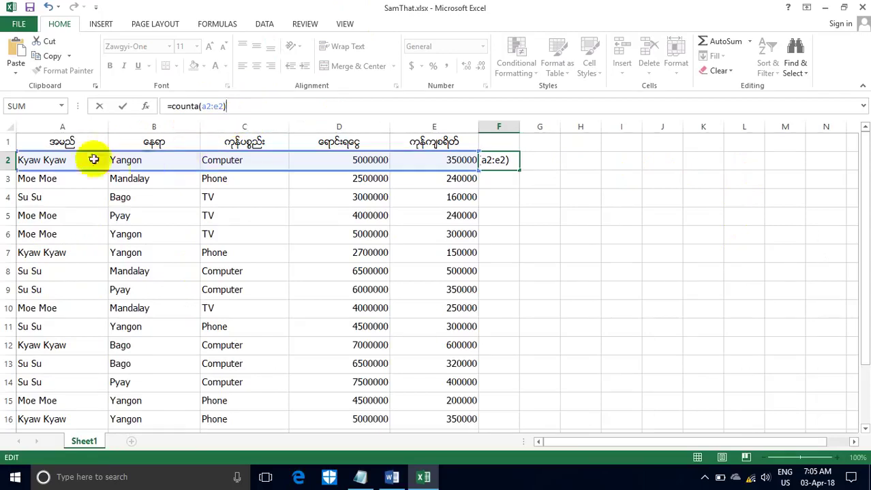
key("Return")
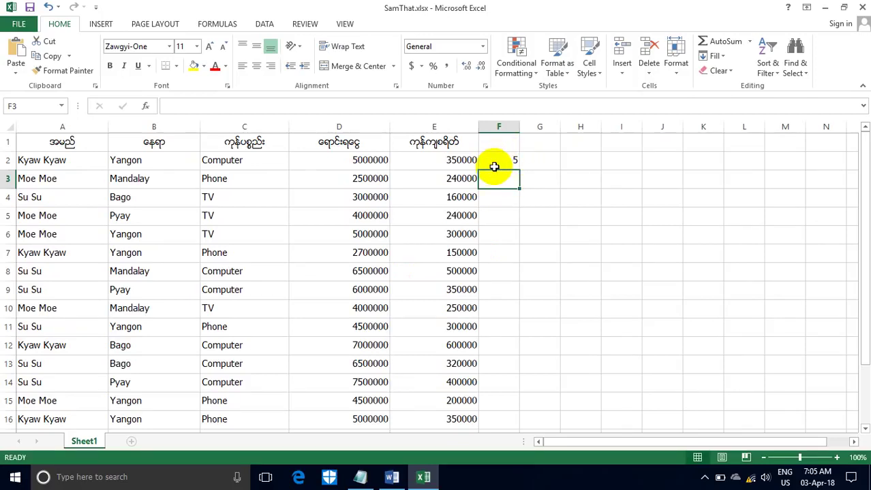
left_click(393, 479)
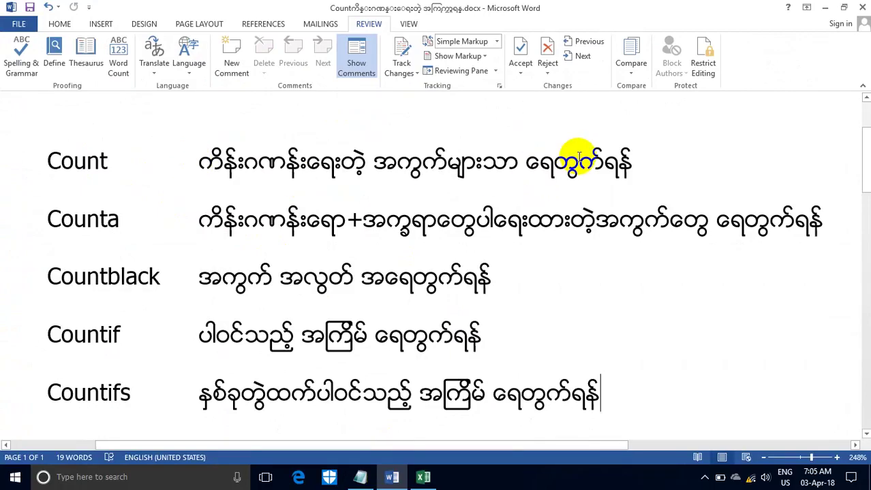
Step: Delete D2's 5000000 amount so COUNTA in F2 drops to 4, then clear F2 and reopen Notepad
left_click_drag(85, 220, 102, 218)
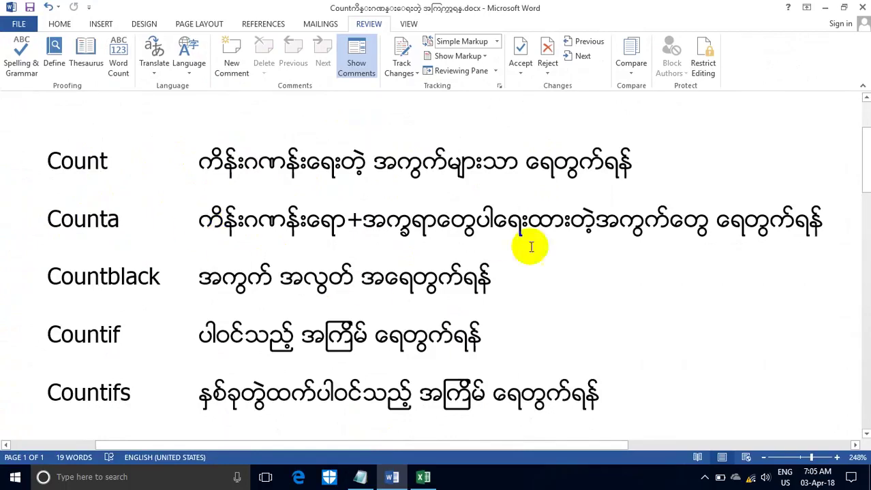
left_click(293, 235)
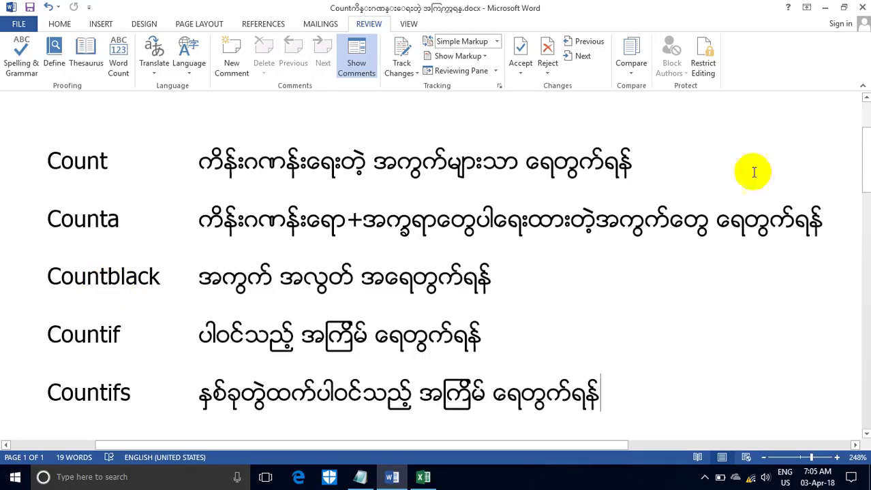
left_click(825, 8)
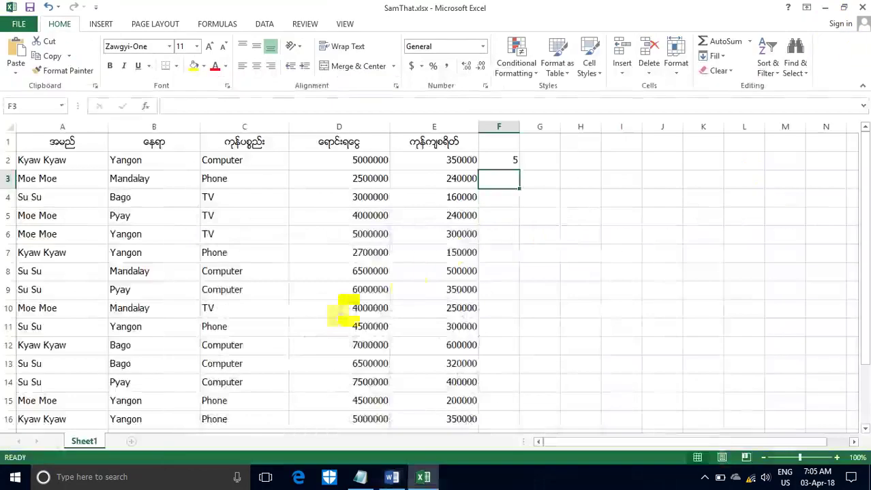
left_click(340, 160)
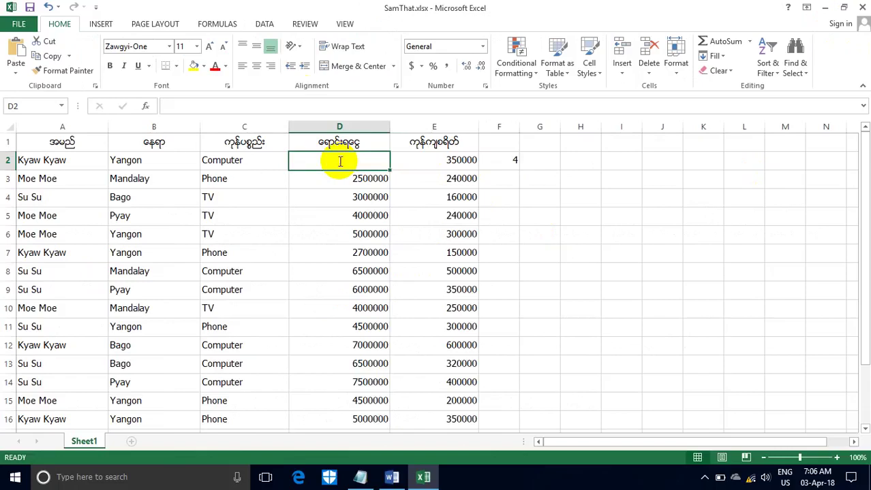
left_click(516, 163)
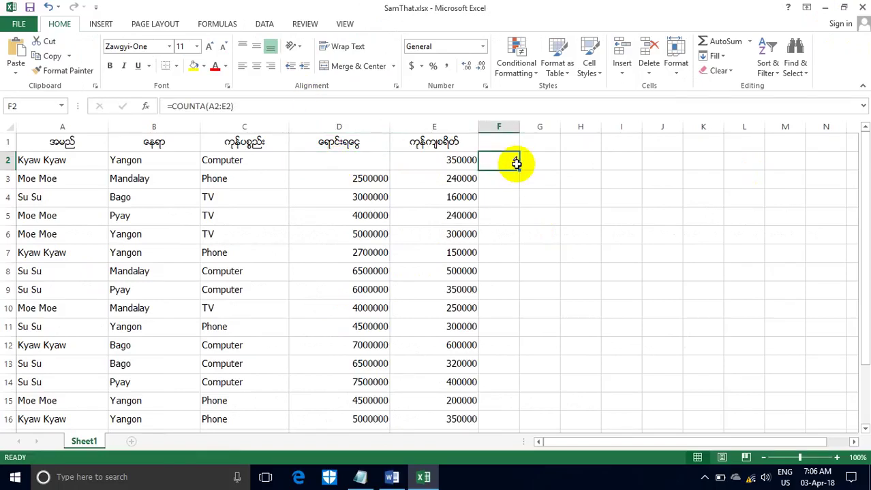
left_click(359, 477)
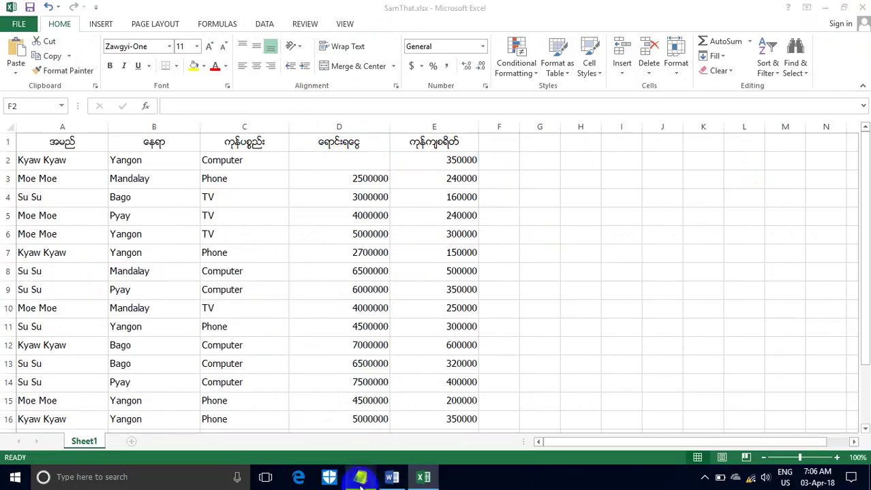
Step: Change the Notepad draft to =countblank(a2:e2), select it for copying, and minimise Notepad
left_click(212, 264)
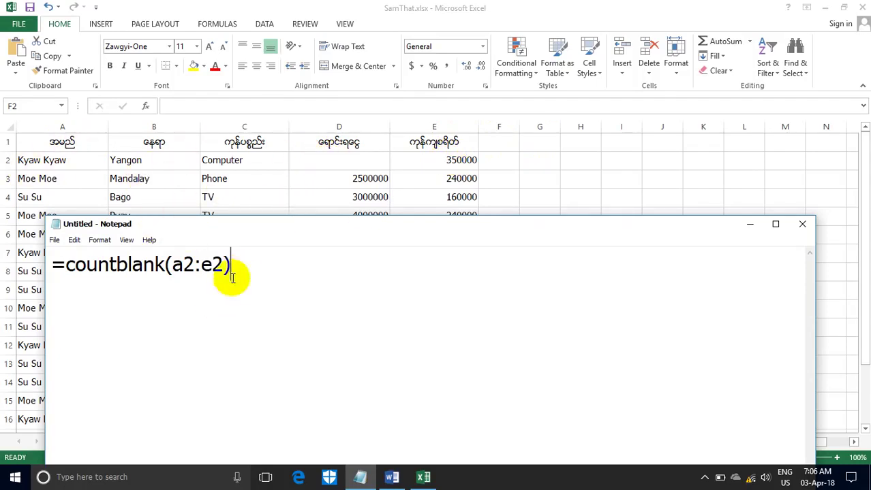
left_click_drag(232, 269, 14, 253)
key("ctrl+c")
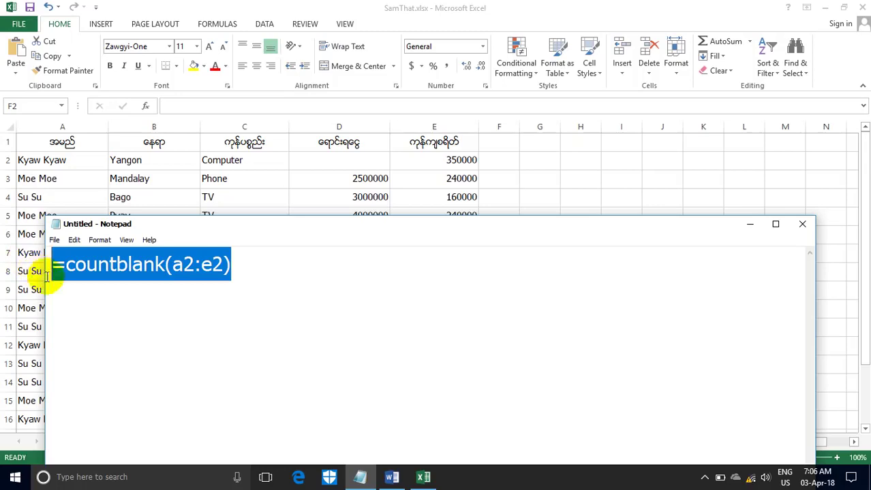
left_click(750, 224)
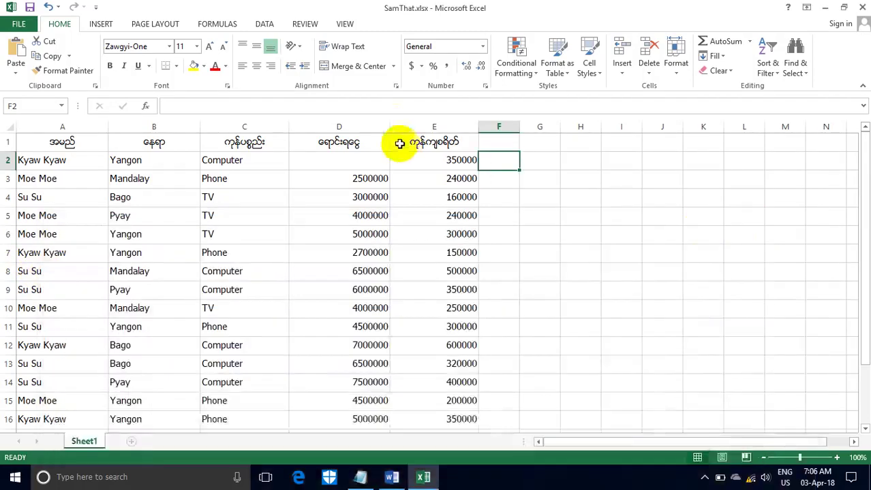
Step: Paste =COUNTBLANK(A2:E2) into F2 so it returns 1, then bring up the Word notes
left_click(219, 105)
key("ctrl+v")
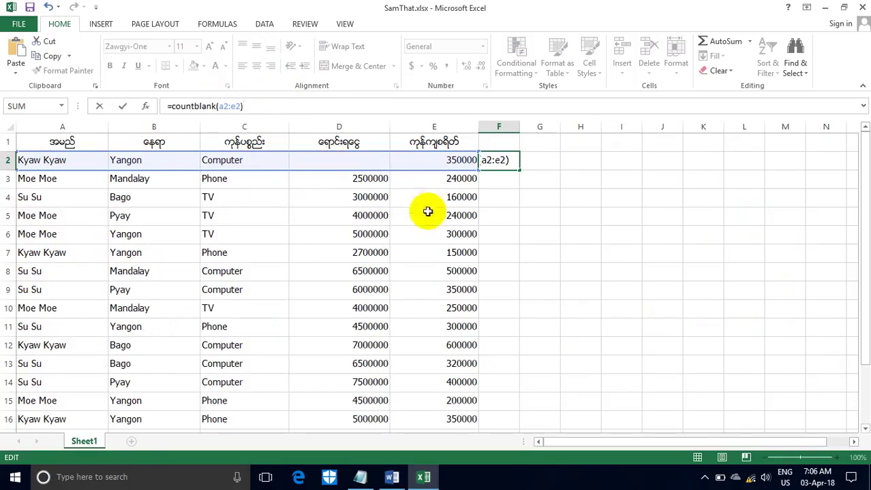
key("Return")
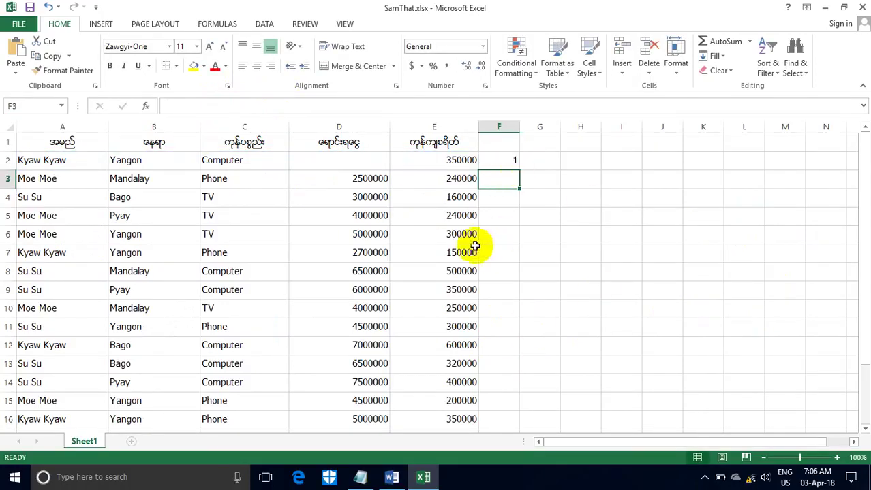
left_click(391, 479)
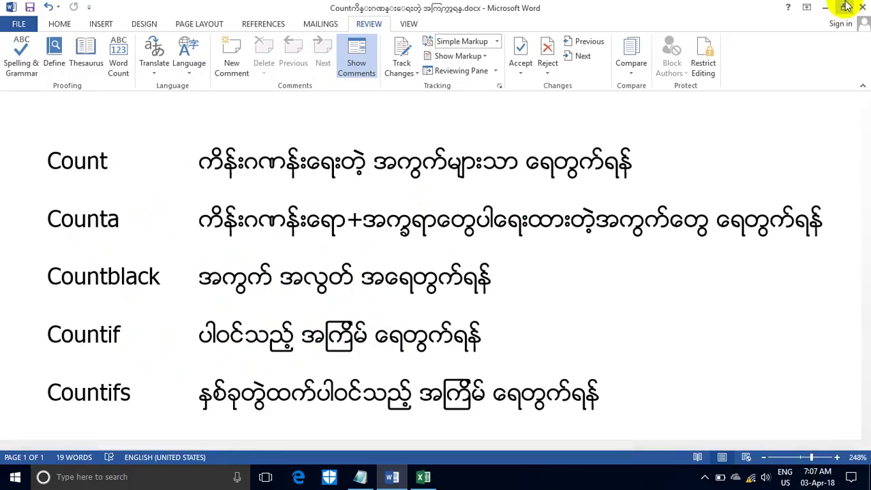
Step: Minimize the Word notes document to get back to the sales sheet
left_click(824, 6)
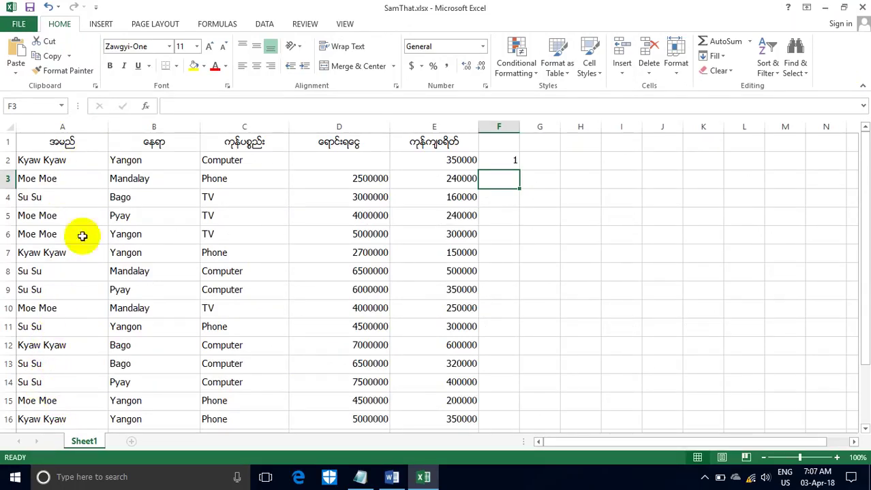
Step: Clear F2 and delete the old COUNTBLANK text from the Notepad draft
left_click(497, 164)
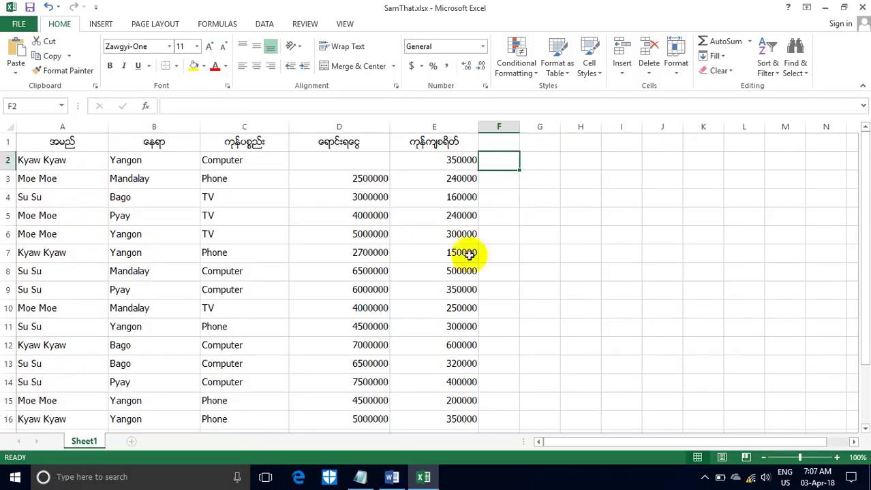
left_click(357, 484)
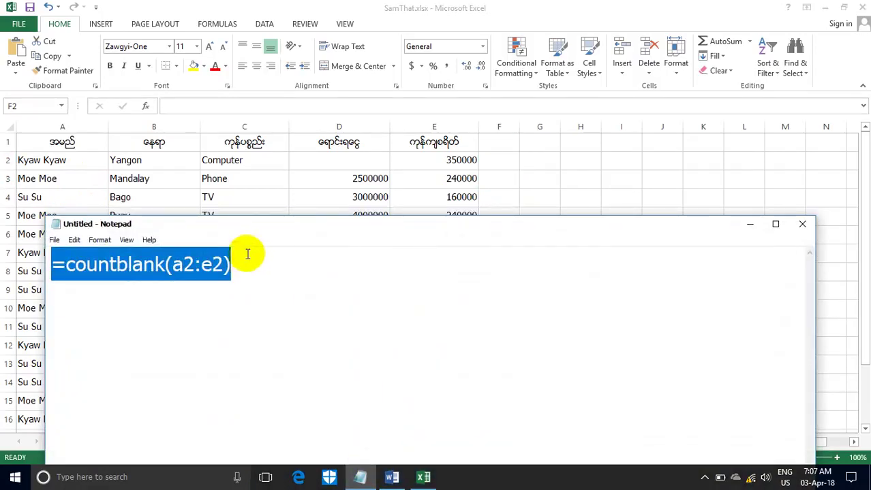
left_click(251, 257)
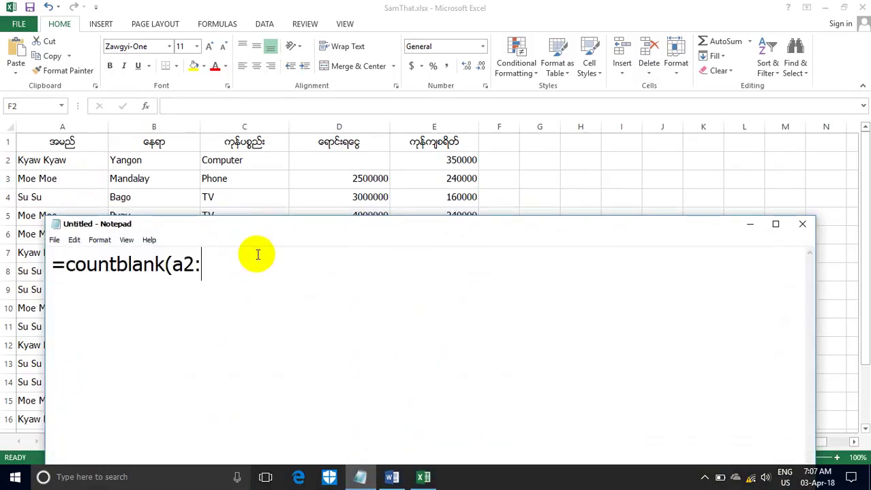
key("BackSpace")
key("BackSpace")
key("BackSpace")
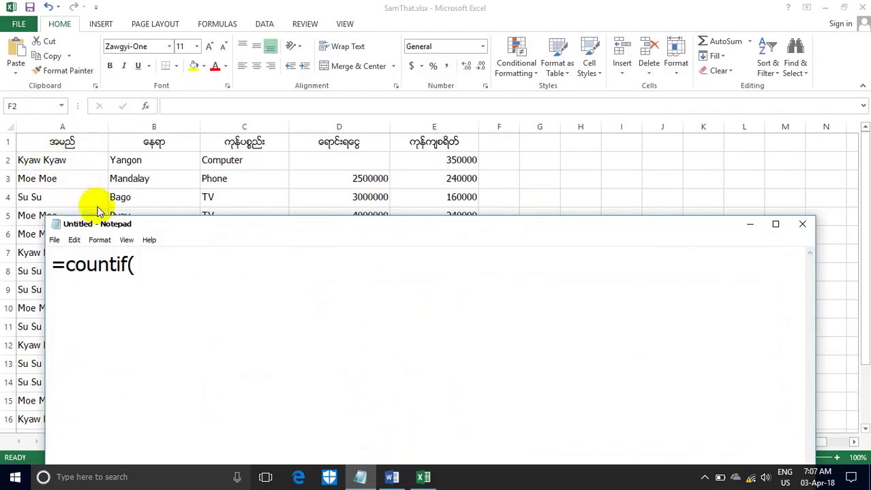
mouse_move(158, 228)
left_mouse_down()
mouse_move(152, 150)
mouse_move(241, 140)
left_mouse_up()
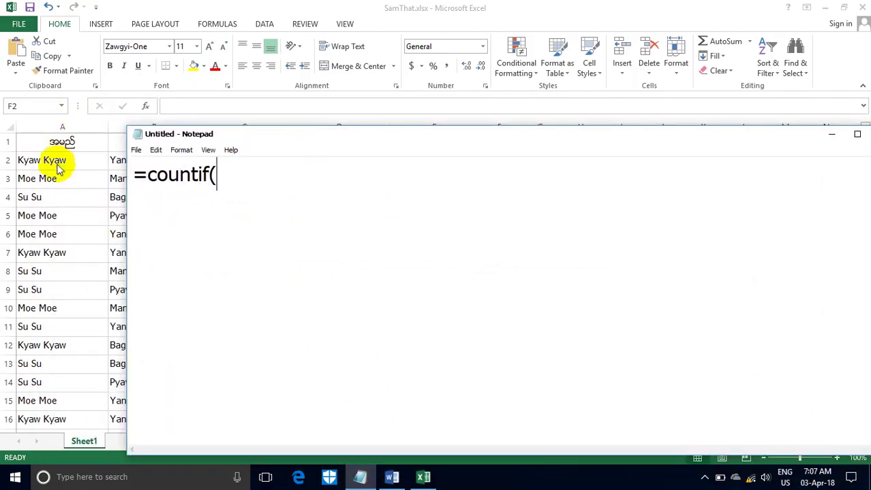
Step: Write a COUNTIF over a2:a16 matching the name in A2 in Notepad, select it, hide Notepad
type("a")
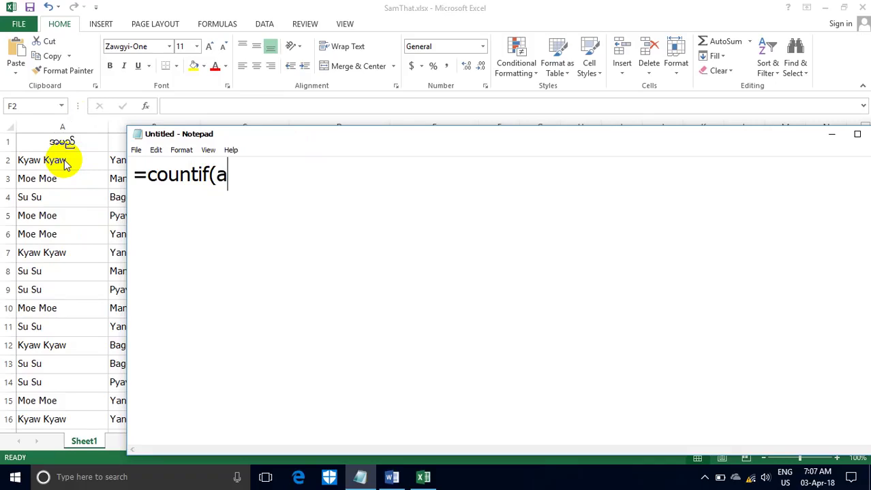
type("2:a19")
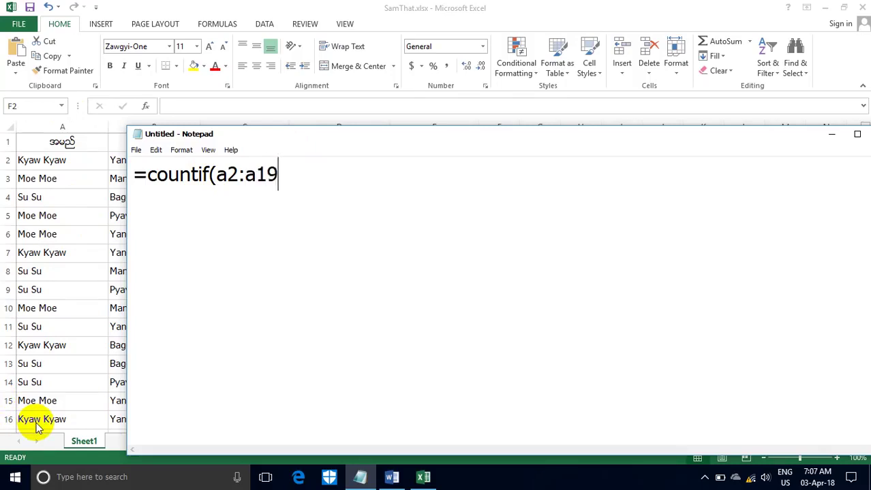
key("BackSpace")
type("6")
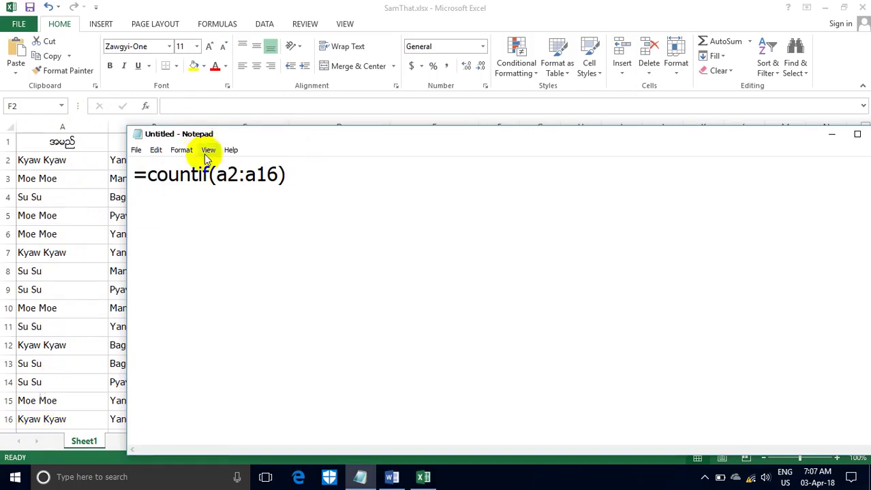
left_click_drag(243, 132, 335, 124)
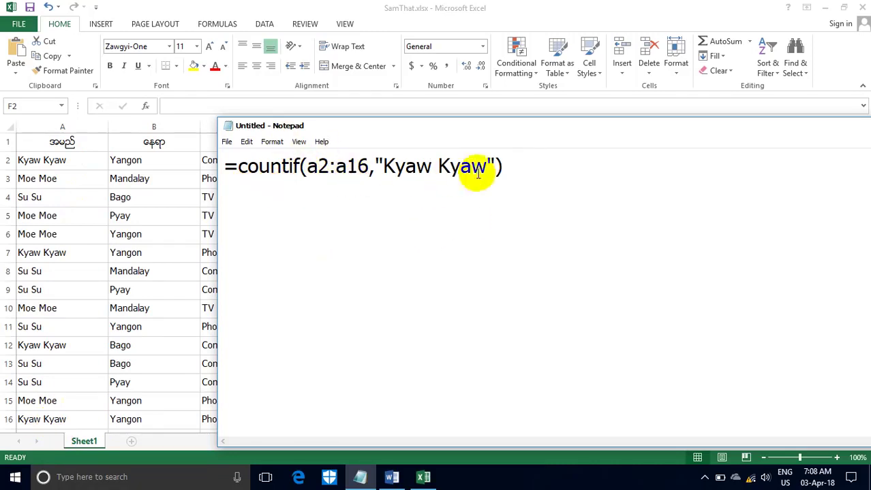
left_click_drag(520, 166, 225, 167)
key("ctrl+c")
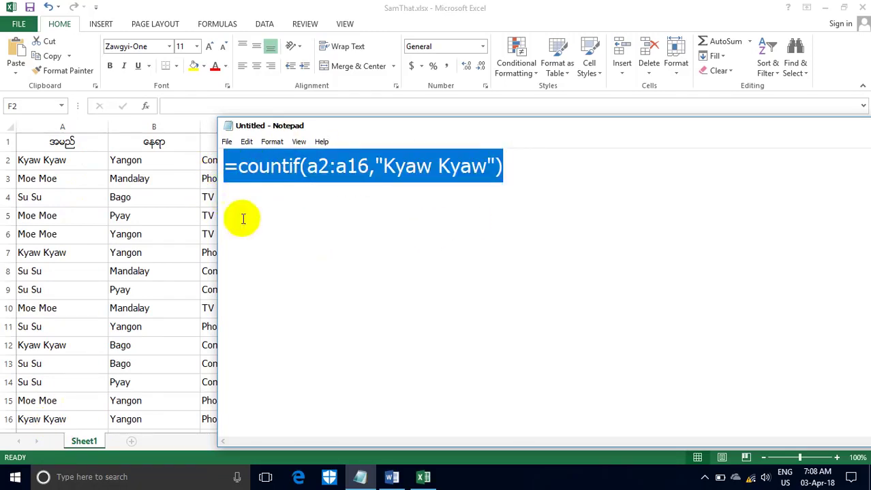
left_click(750, 109)
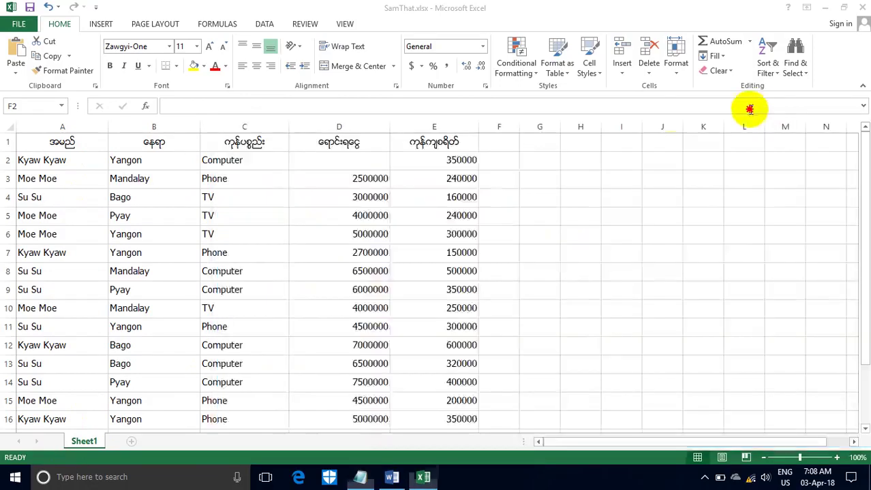
Step: Paste the COUNTIF(A2:A16, A2's name) formula into F2, returning 4, and reselect F2 to view it
left_click(188, 106)
key("ctrl+v")
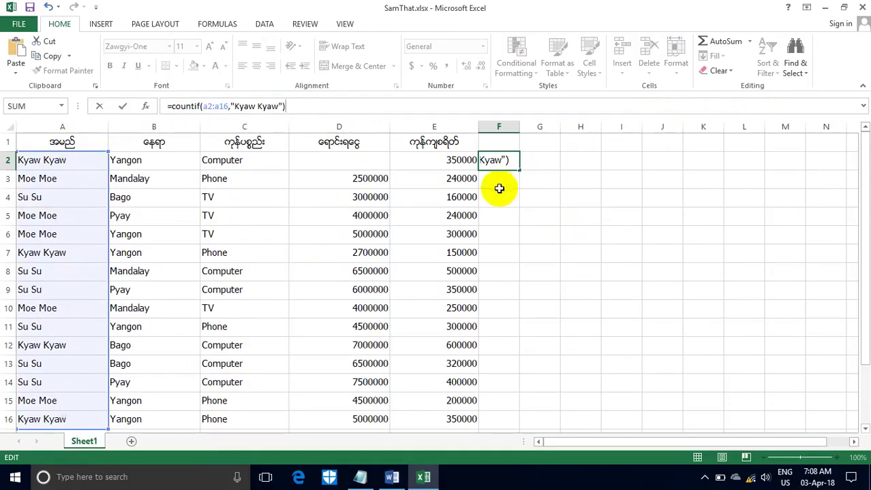
key("Return")
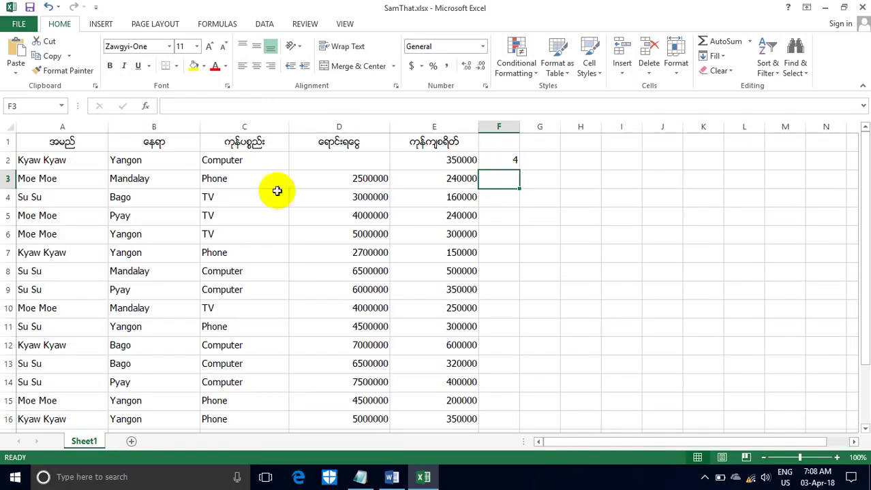
left_click(502, 162)
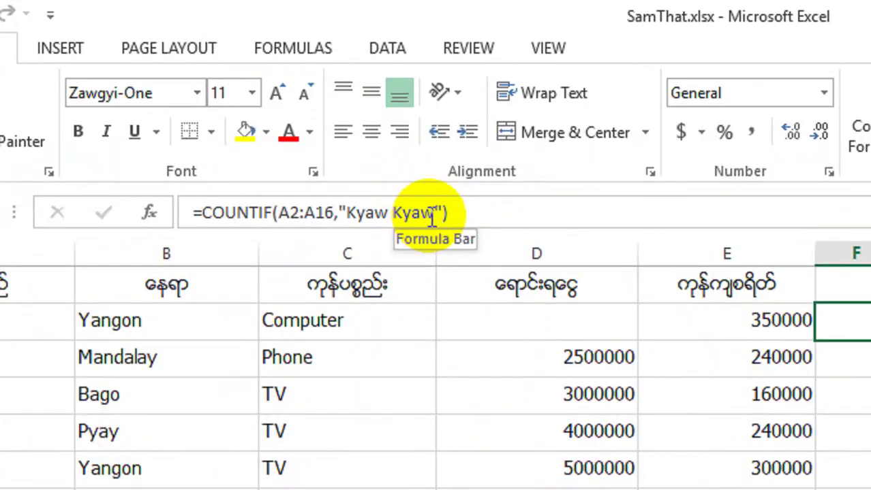
Step: Replace the name criterion in F2's COUNTIF with another salesperson's name so it counts 5
left_click(432, 216)
key("BackSpace")
key("BackSpace")
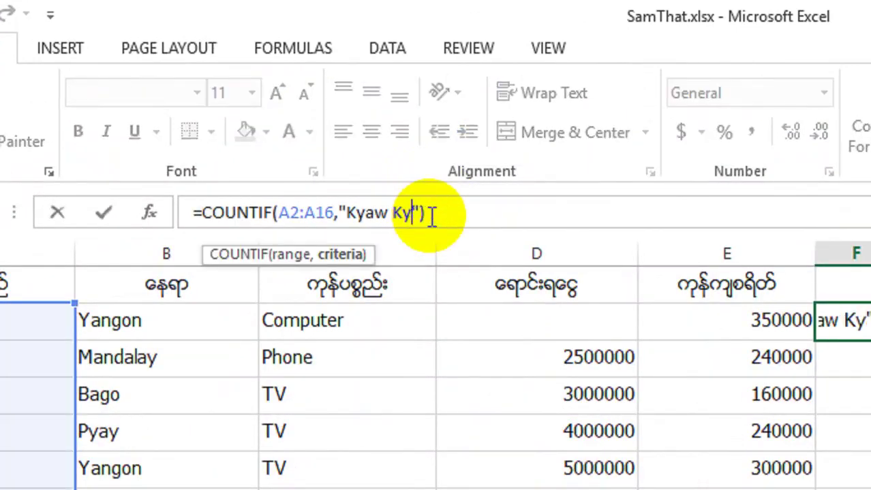
key("BackSpace")
key("BackSpace")
key("BackSpace")
key("BackSpace")
key("BackSpace")
key("BackSpace")
key("BackSpace")
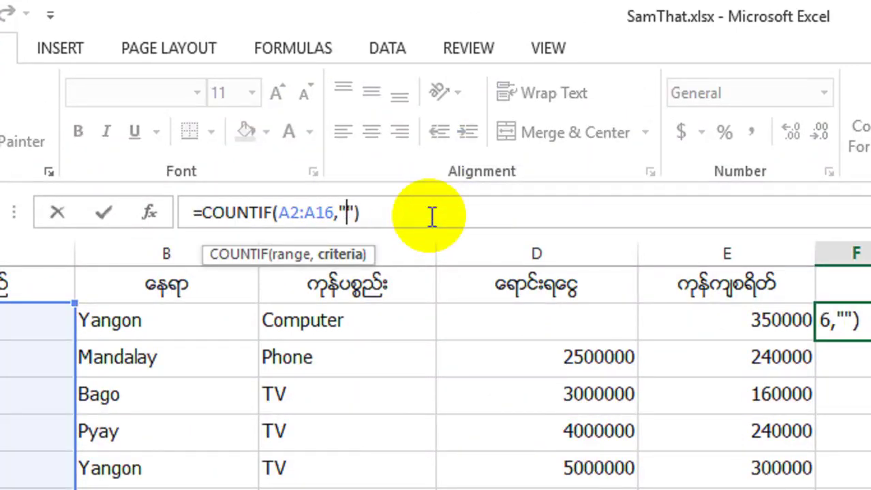
type("M")
type("oe ")
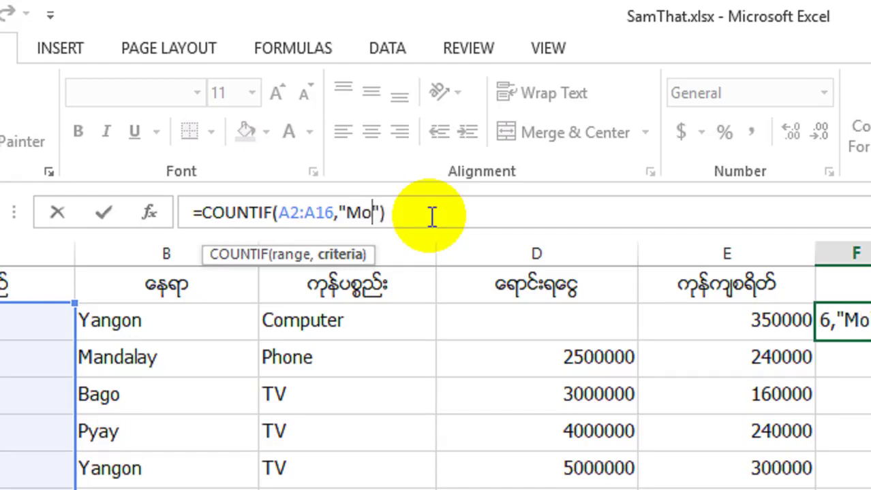
type("Moe")
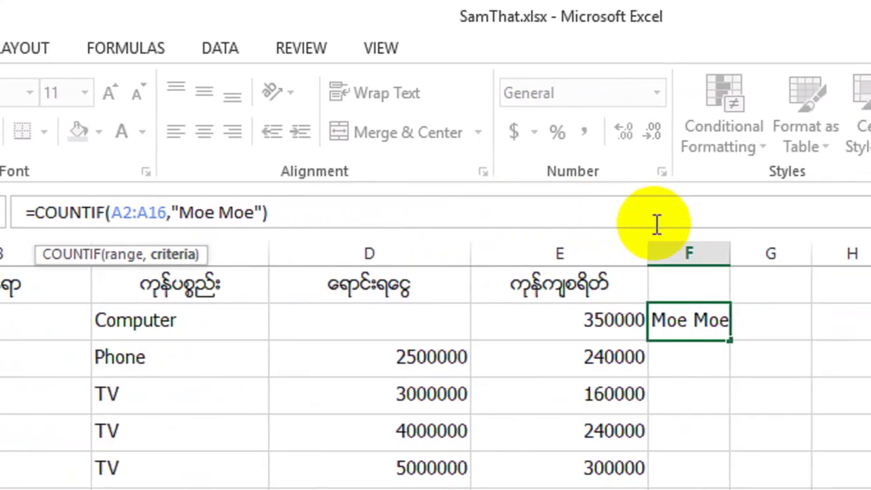
key("Return")
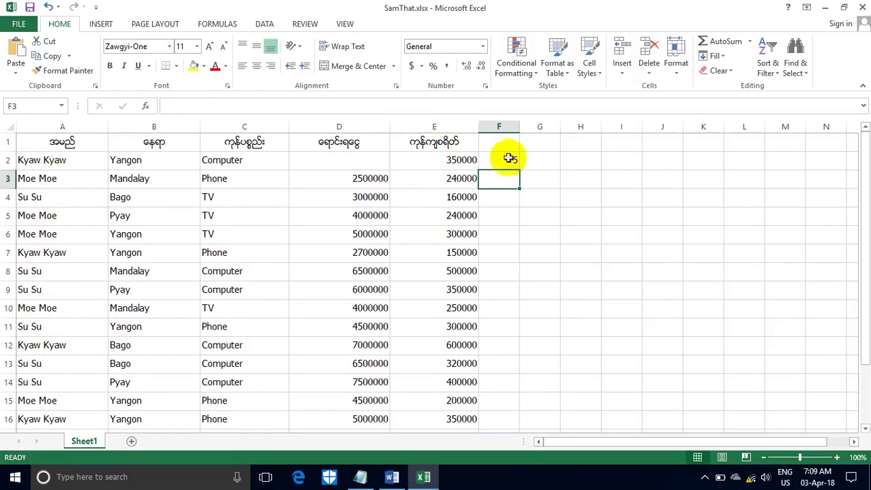
left_click(401, 484)
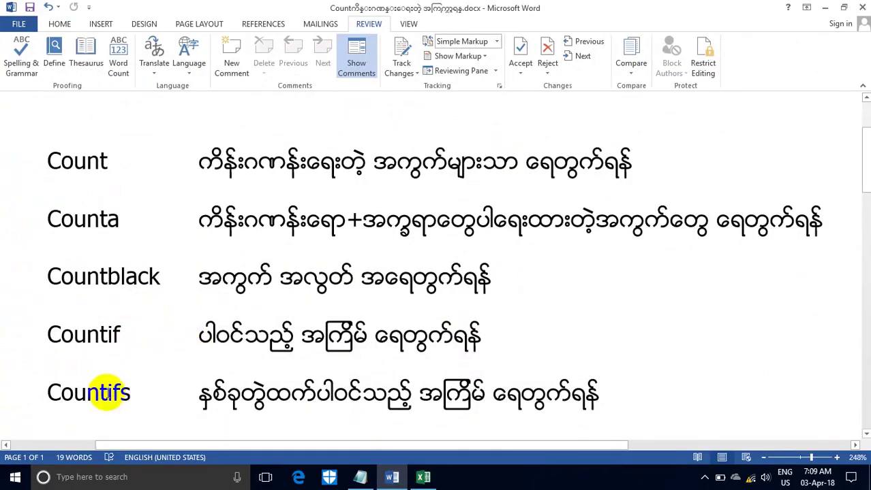
left_click_drag(110, 393, 145, 395)
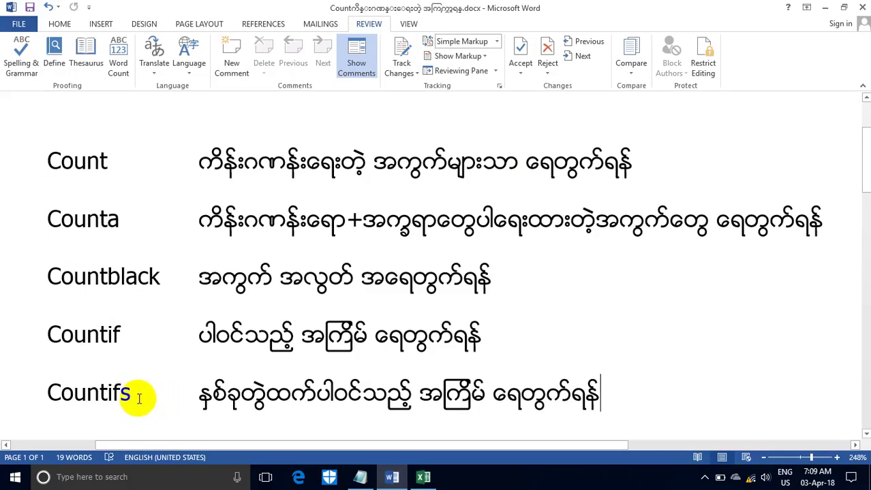
double_click(208, 397)
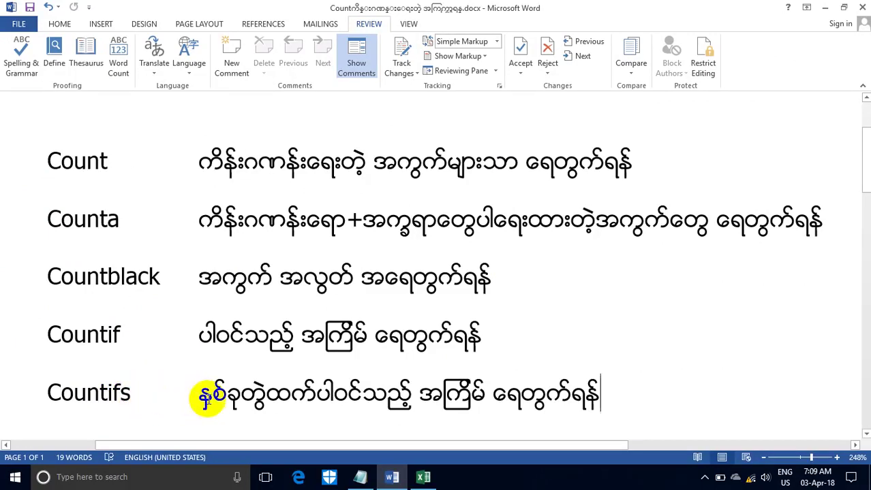
left_click(207, 398)
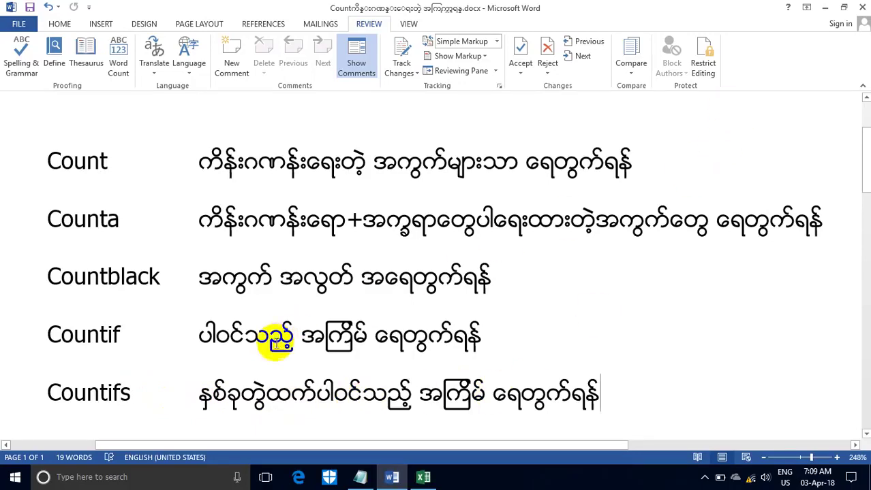
left_click(825, 7)
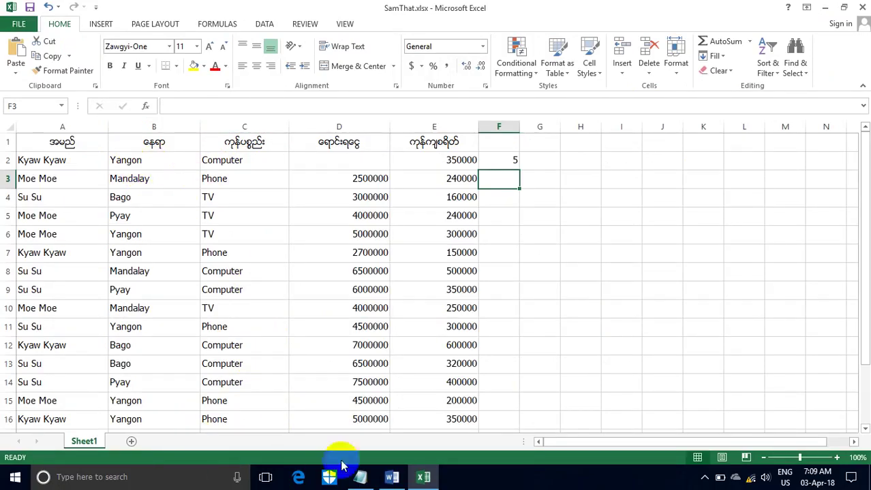
Step: Edit the Notepad draft to =countifs(b2:b16,'Yangon',c2:c16,'Phone') and select the whole line
left_click(360, 476)
left_click(543, 166)
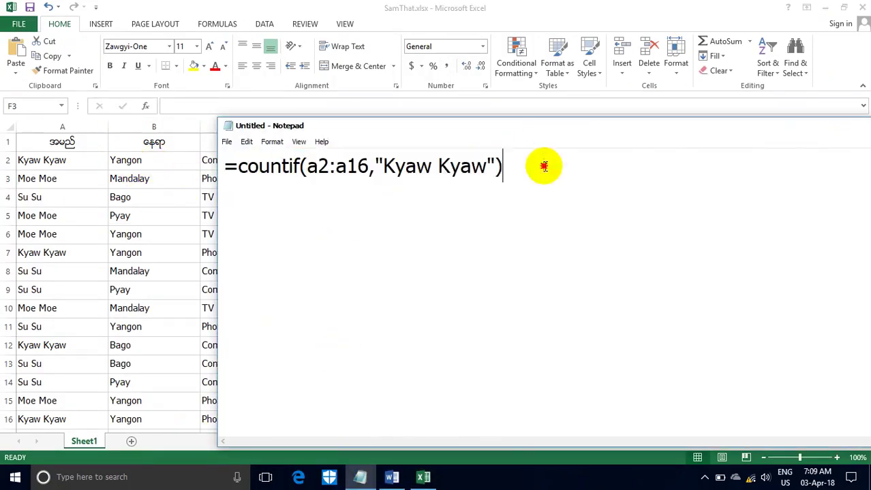
key("BackSpace")
key("BackSpace")
key("BackSpace")
type("=countifs(")
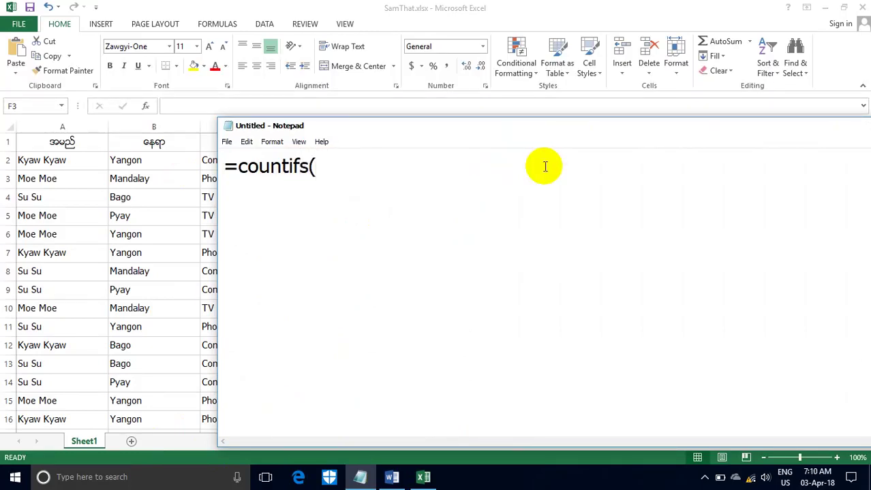
left_click_drag(335, 125, 477, 161)
type("b2:b16,\"Yan")
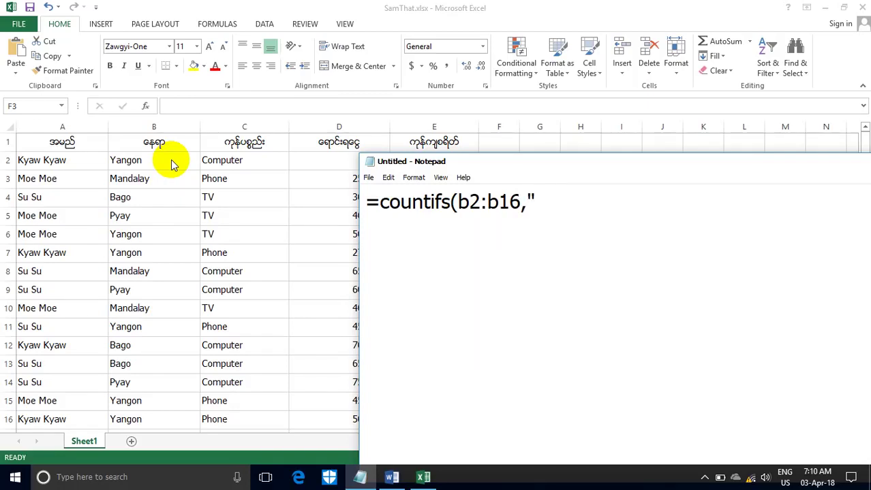
type("gon\",c2:c16,\"Phone")
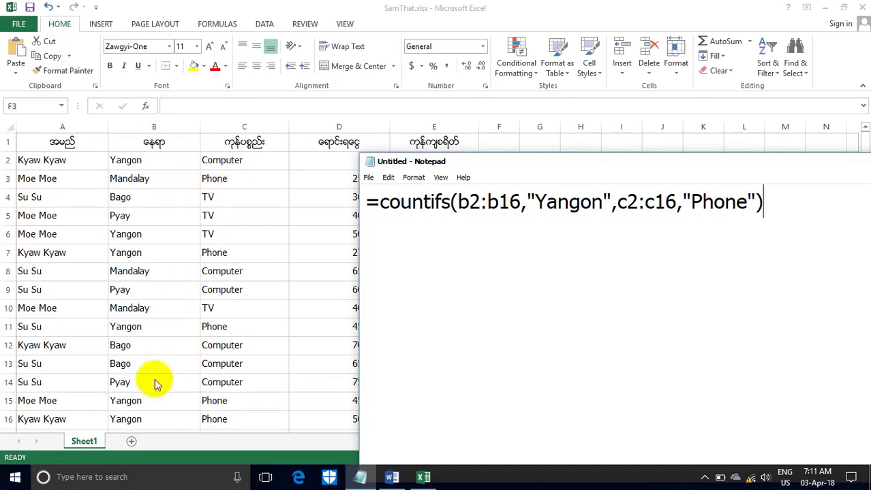
left_click_drag(769, 202, 353, 202)
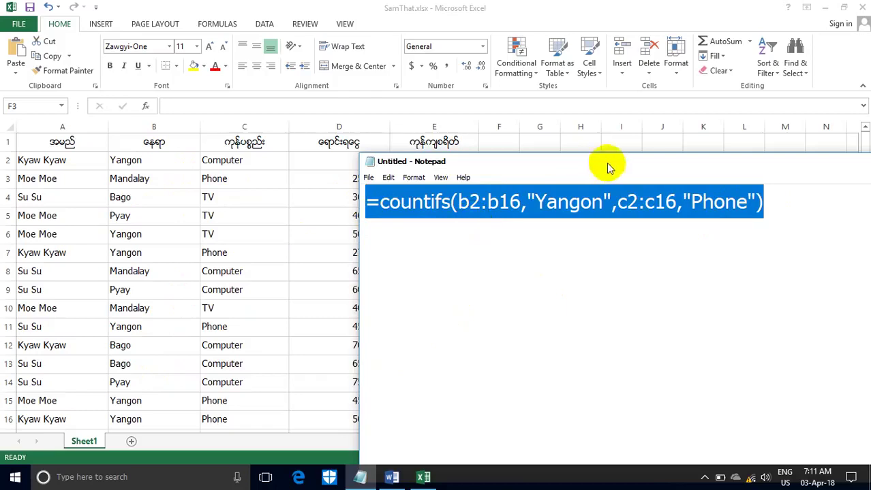
left_click_drag(607, 167, 452, 149)
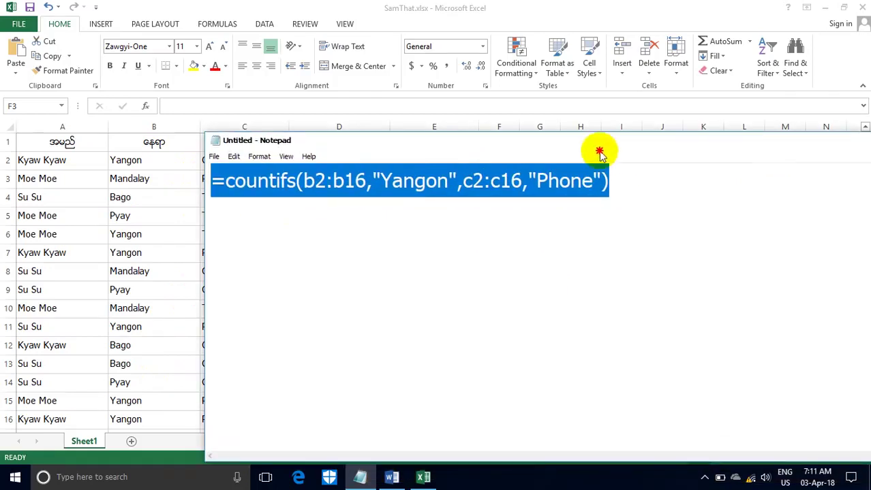
Step: Hide Notepad and paste the Yangon-and-Phone COUNTIFS formula into F3, which returns 4
left_click_drag(613, 143, 463, 128)
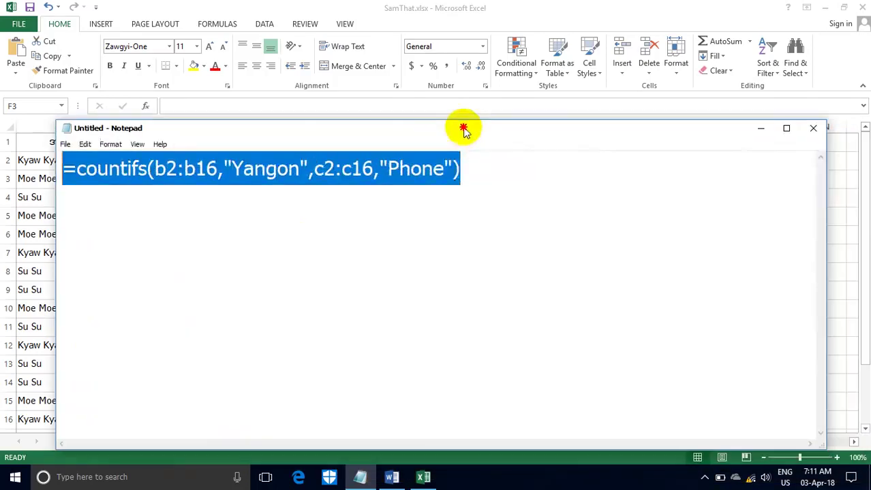
left_click(752, 128)
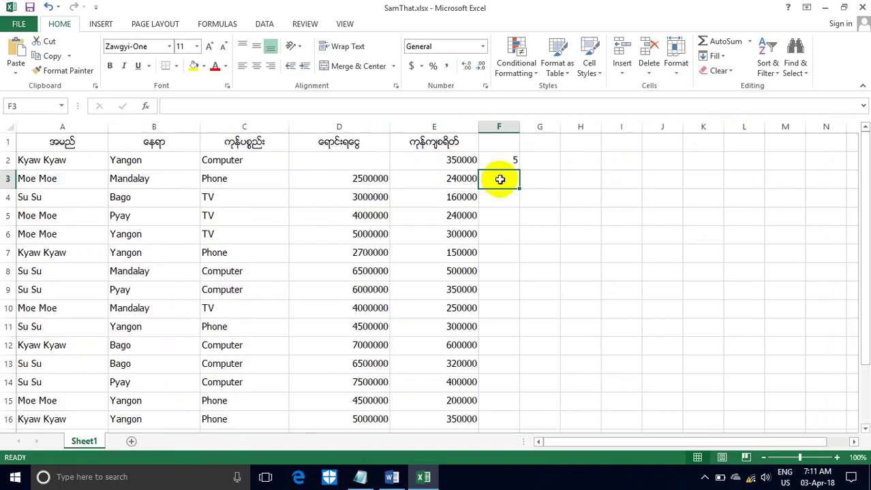
left_click(202, 106)
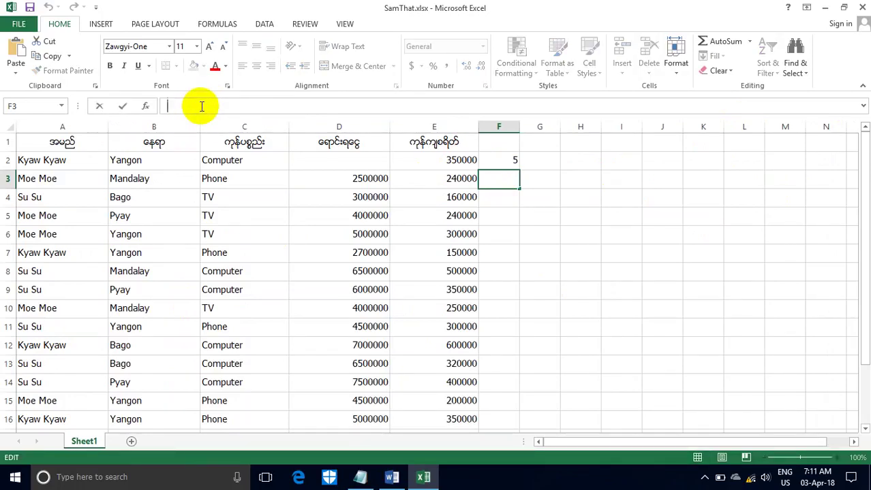
type("=countifs(b2:b16,\"Yangon\",c2:c16,\"Phone\")")
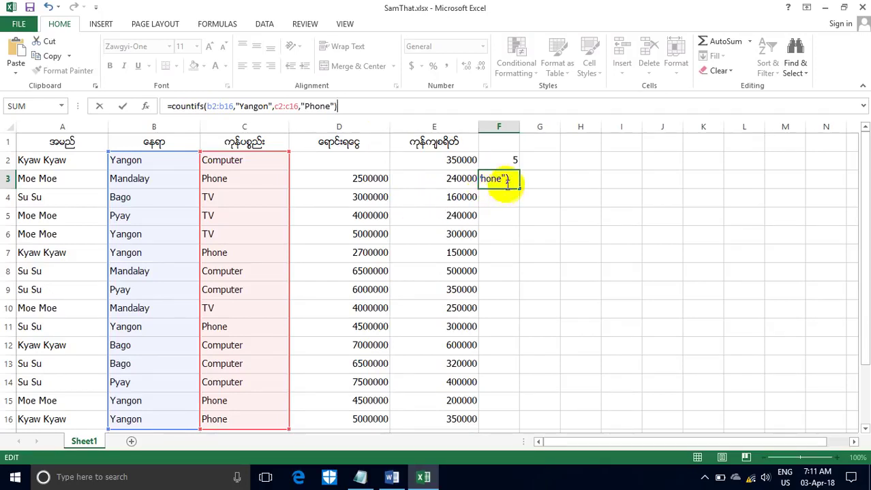
key("Return")
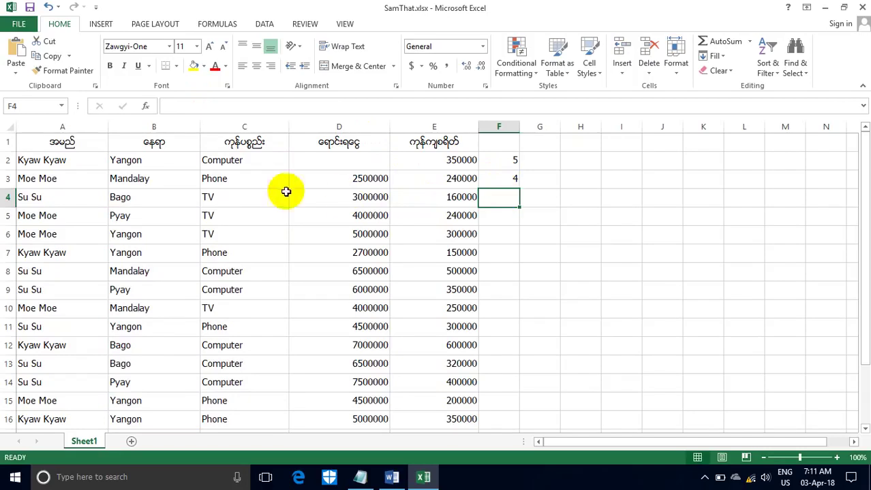
left_click(502, 181)
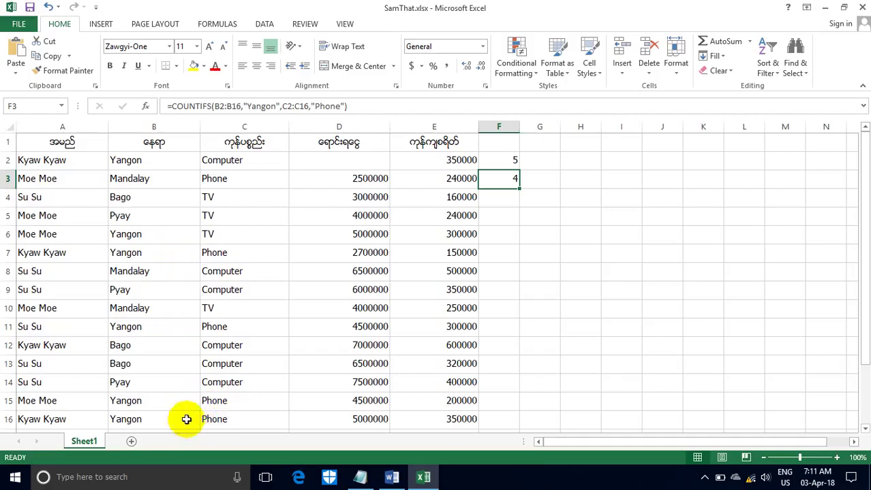
left_click(514, 182)
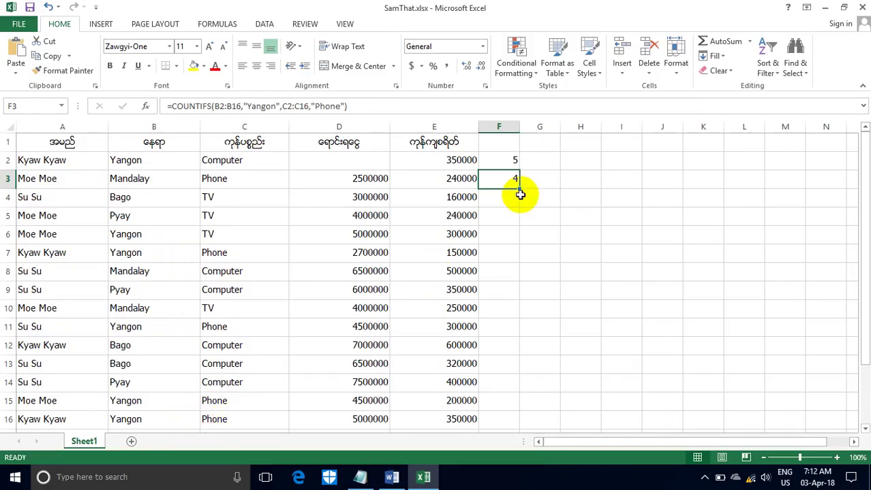
Step: Delete the COUNTIF and COUNTIFS results from F2:F3
left_click_drag(493, 161, 511, 181)
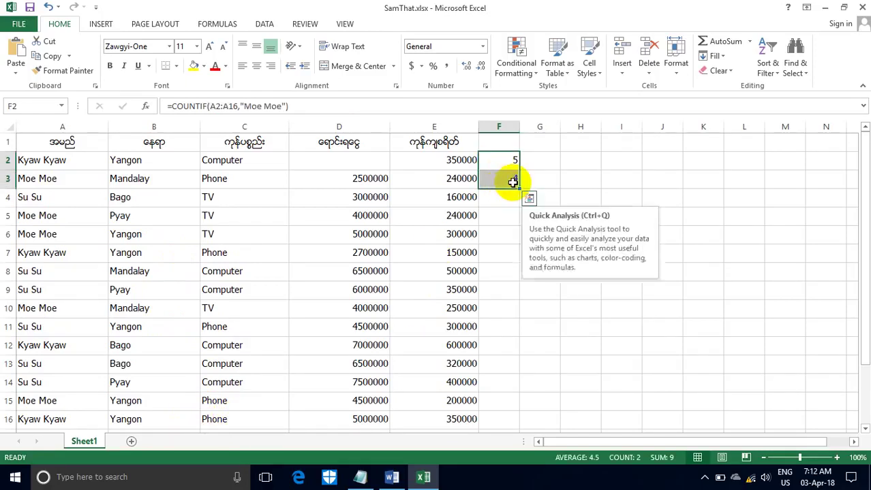
key("Delete")
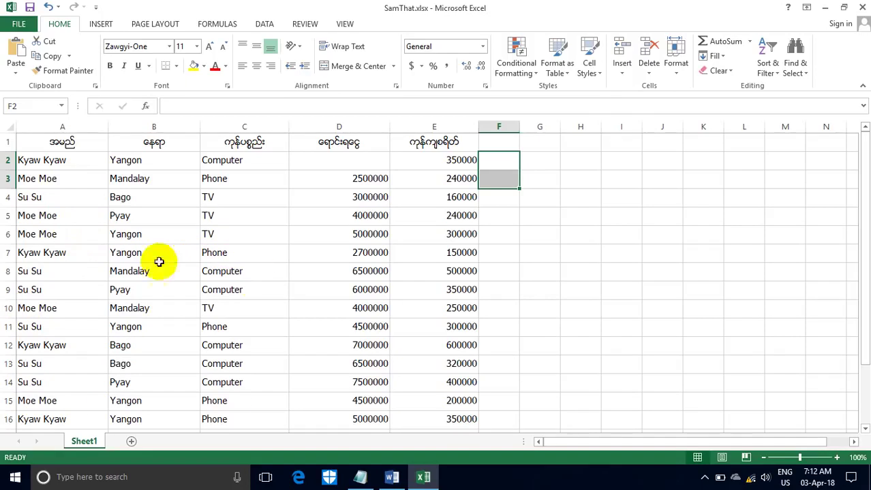
Step: Insert an a2:a16 name condition before b2 in the Notepad COUNTIFS draft and select the full formula
left_click(361, 477)
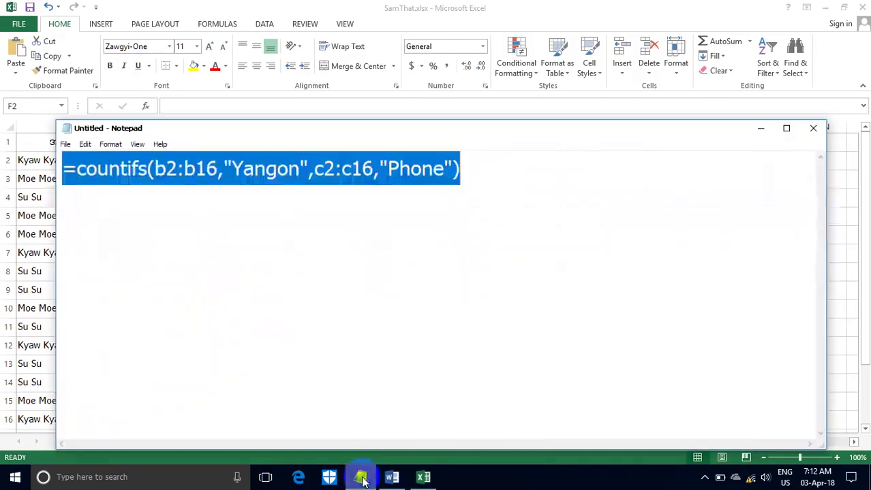
left_click(449, 169)
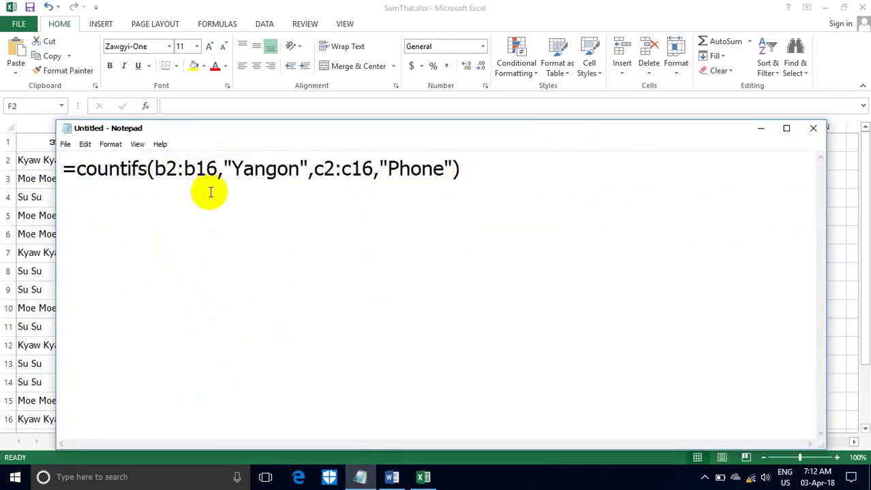
left_click_drag(177, 169, 159, 172)
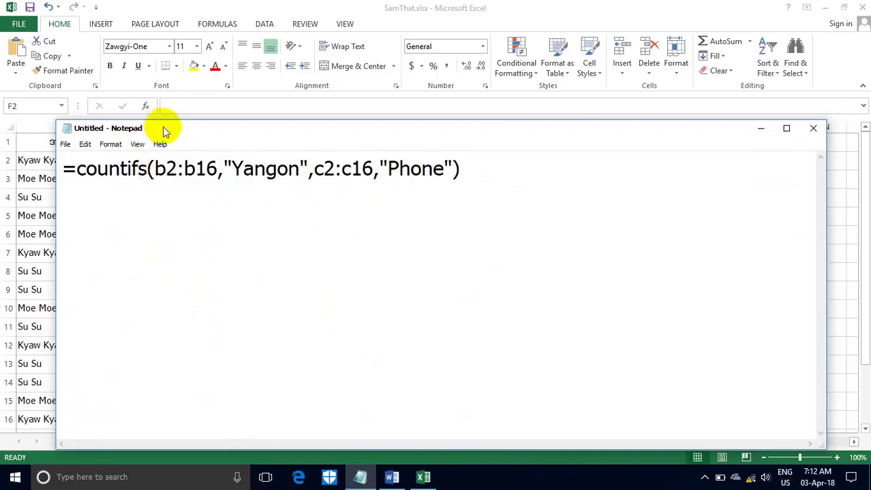
left_click_drag(165, 128, 388, 136)
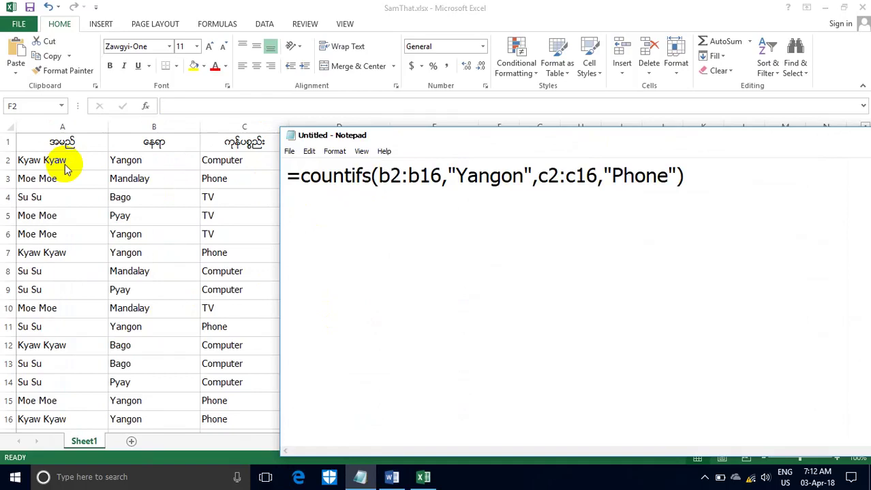
type("a")
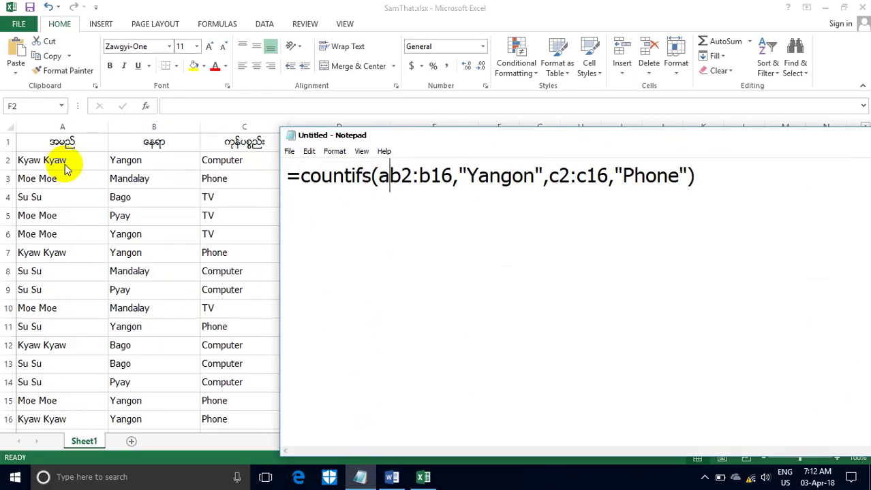
type("2:")
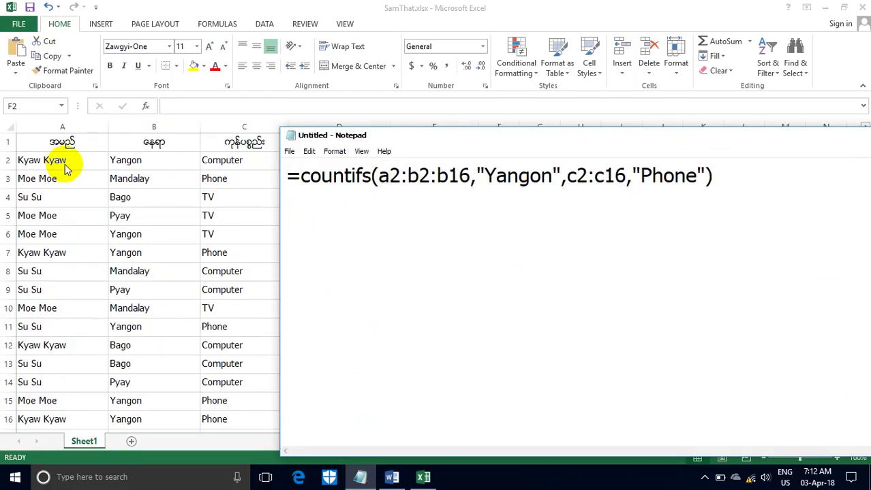
type("a1")
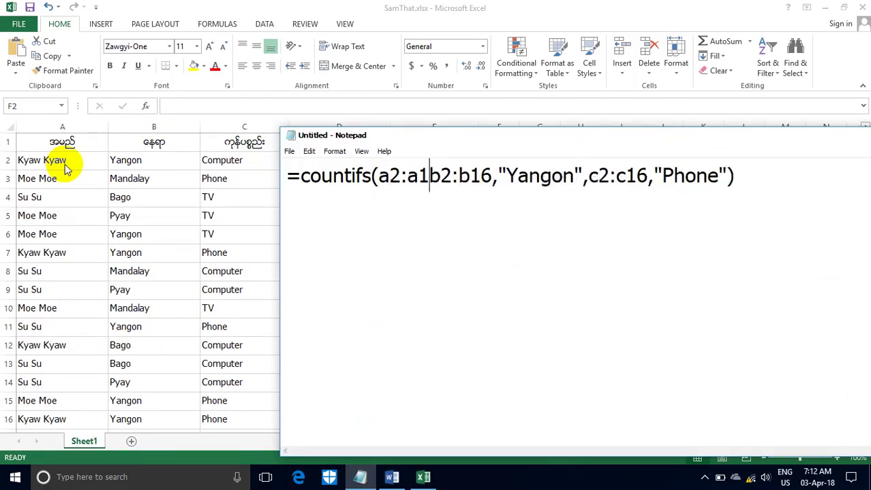
type("6,")
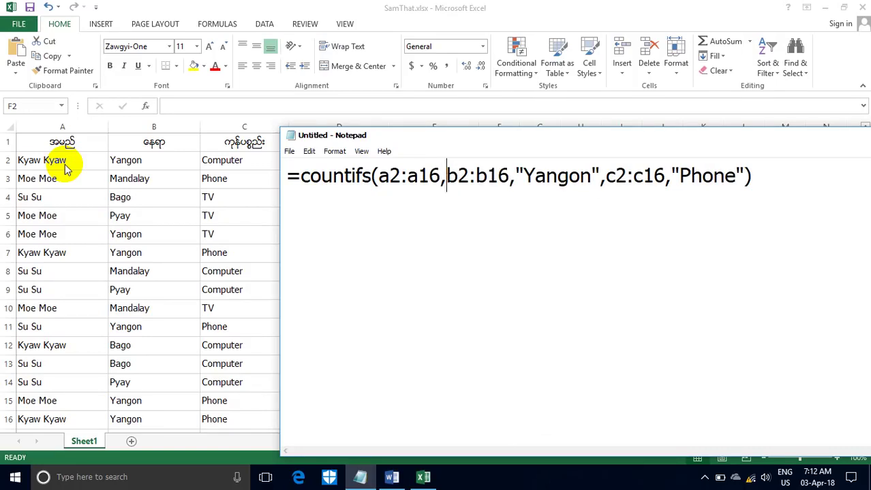
type("\"")
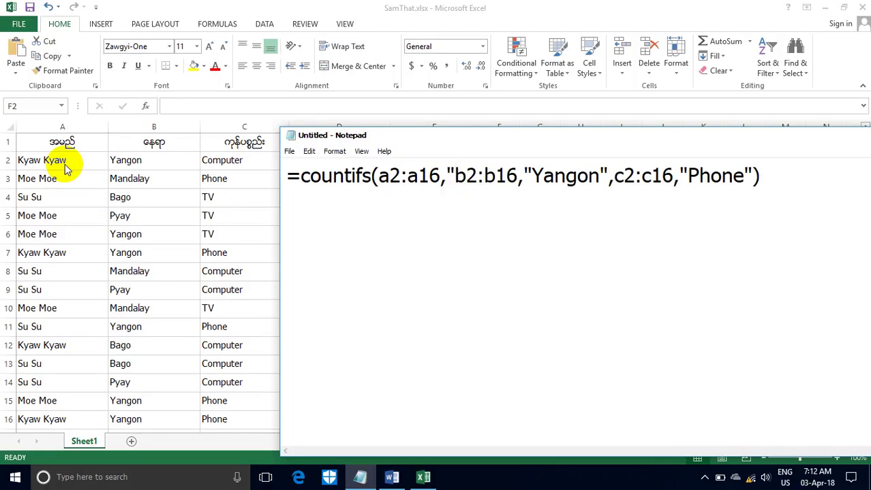
type("Ky")
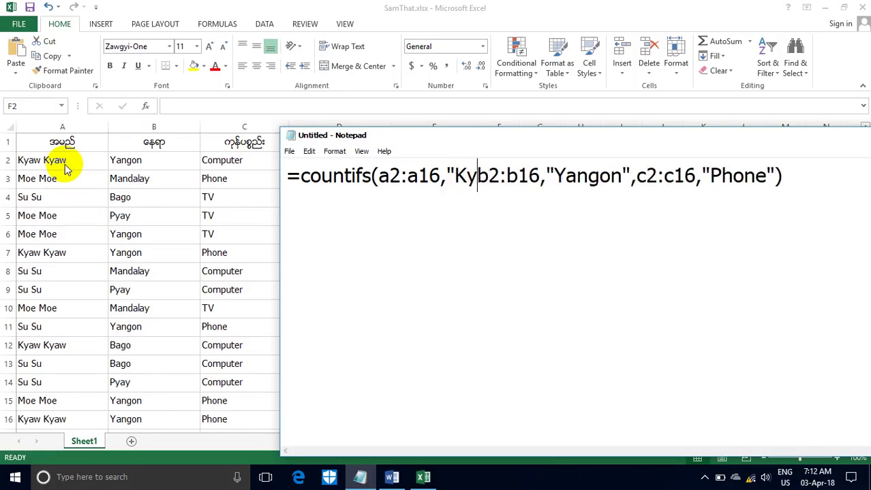
type("aw Kyaw")
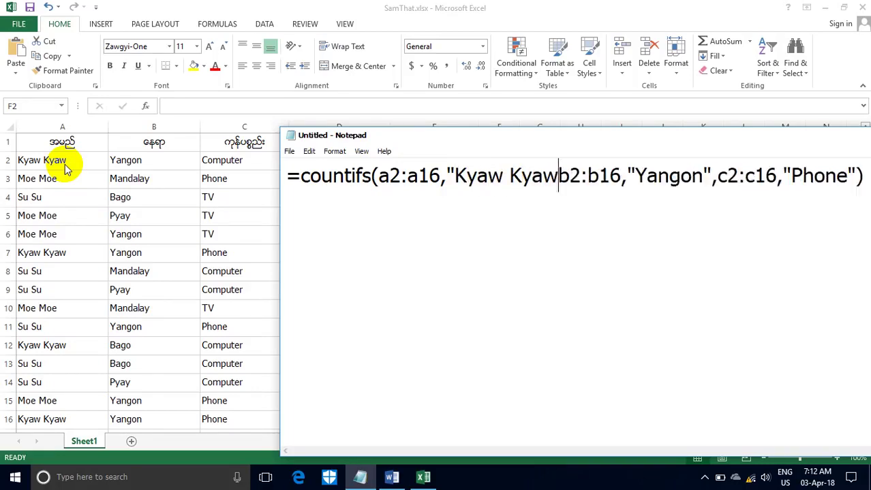
type("\",")
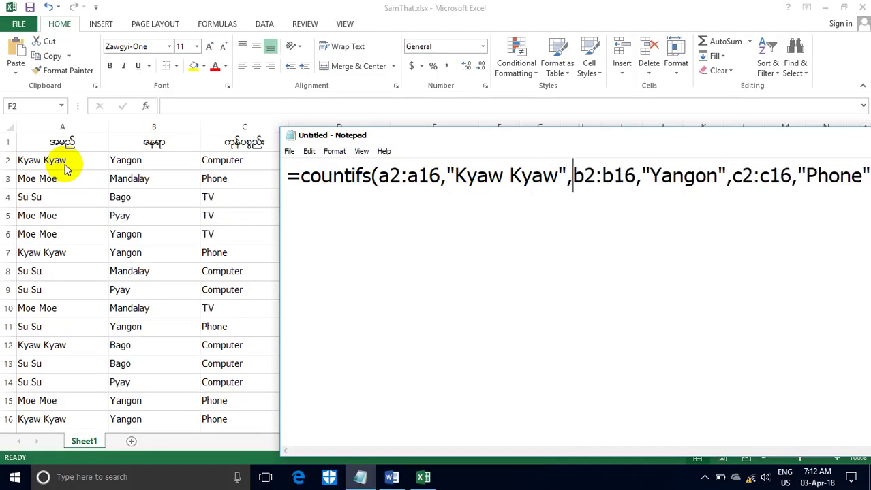
left_click_drag(417, 137, 189, 89)
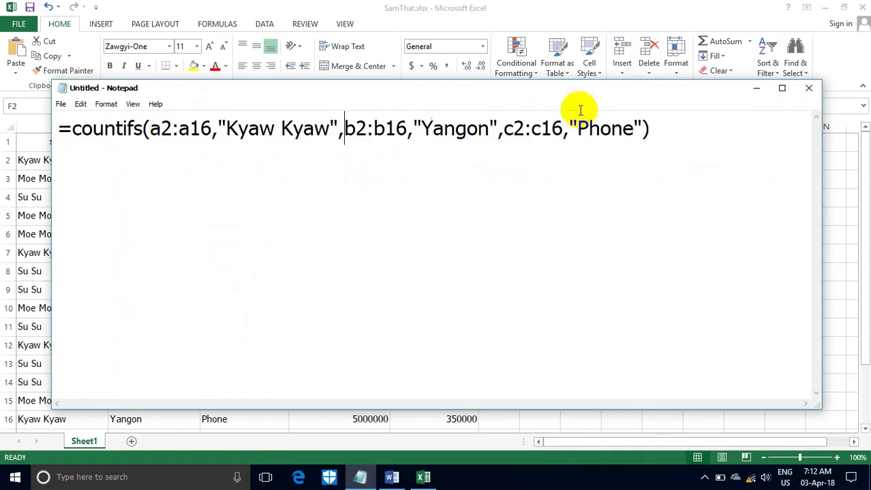
left_click_drag(653, 130, 60, 136)
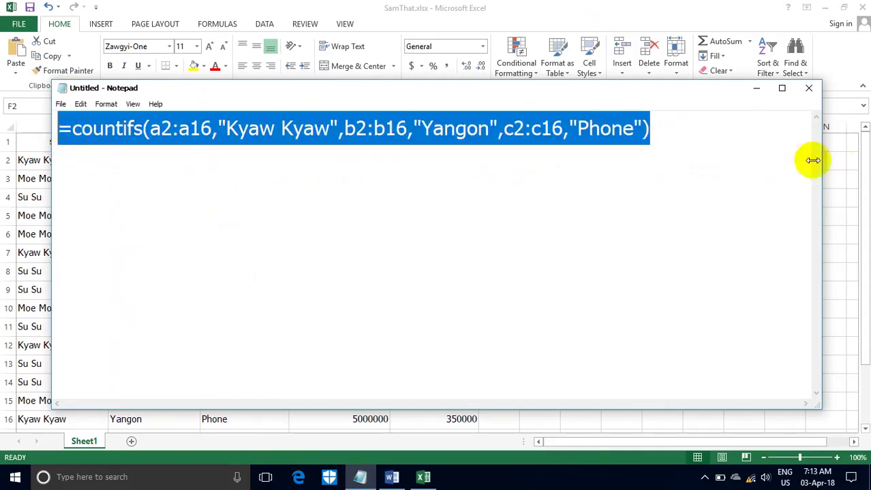
Step: Paste the three-condition COUNTIFS into F2 so it shows 2, then return to the Word notes
left_click(755, 87)
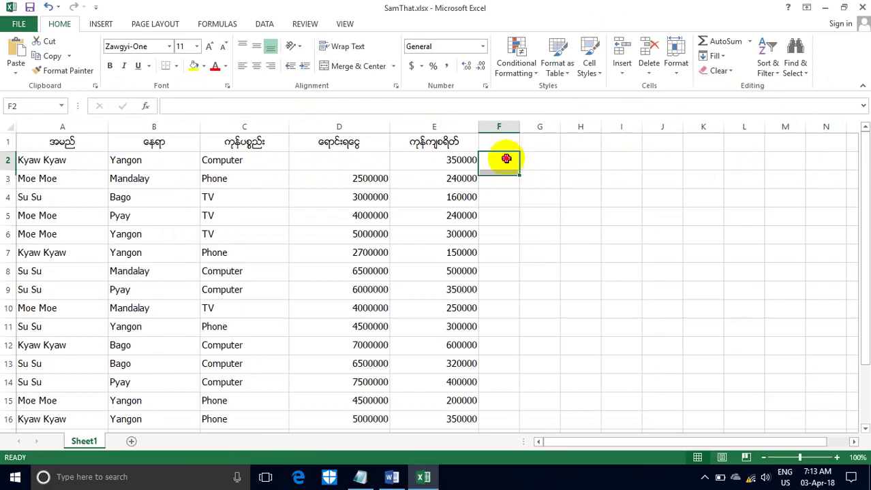
left_click(205, 105)
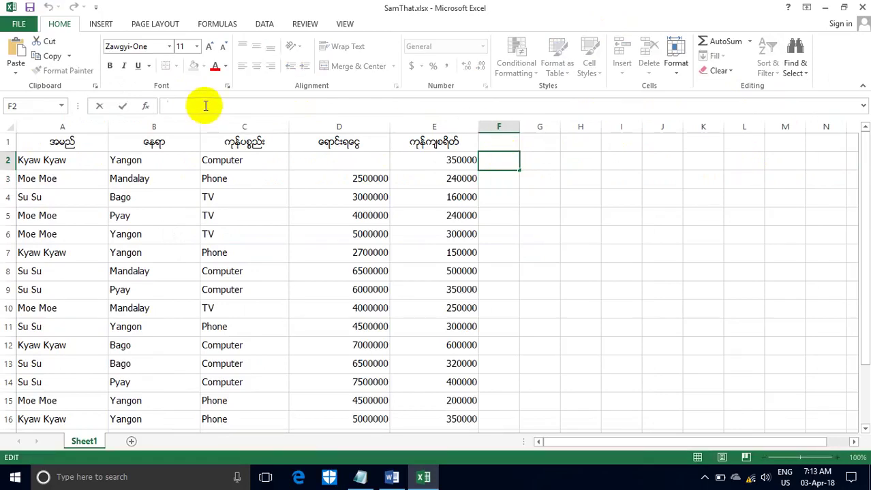
type("=countifs(a2:a16,\"Kyaw Kyaw\",b2:b16,\"Yangon\",c2:c16,\"Phone\")")
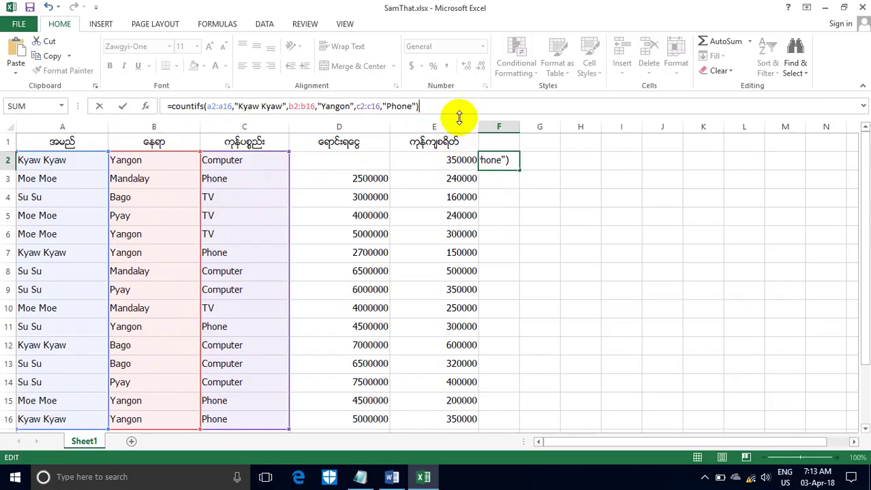
key("Return")
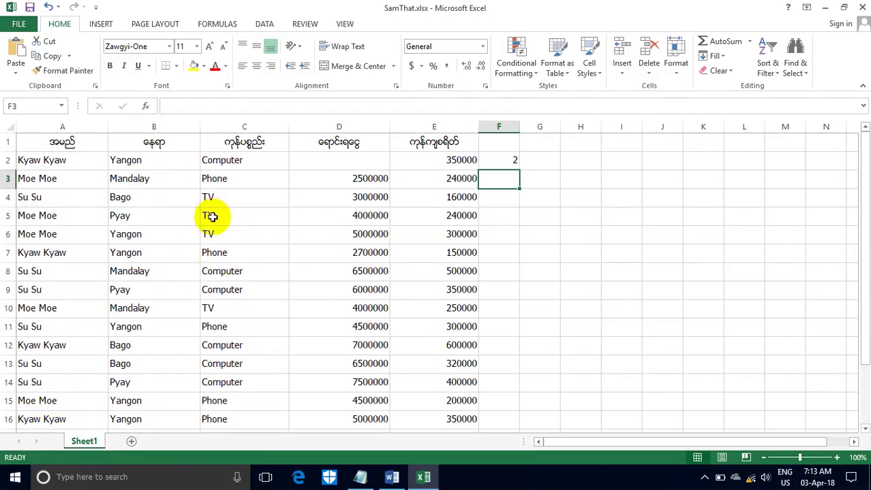
left_click(390, 478)
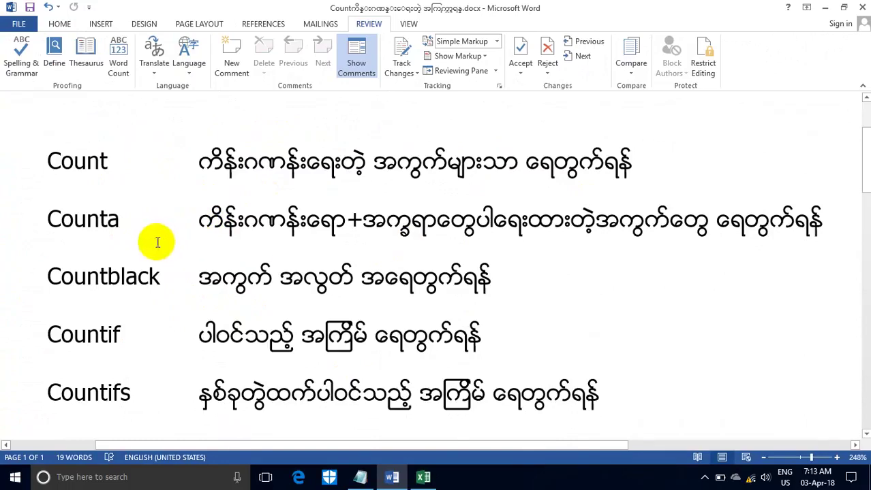
Step: Highlight the Countblack and Countifs entries in the Word notes, then minimize Word to reveal SamThat.xlsx
left_click_drag(107, 276, 128, 274)
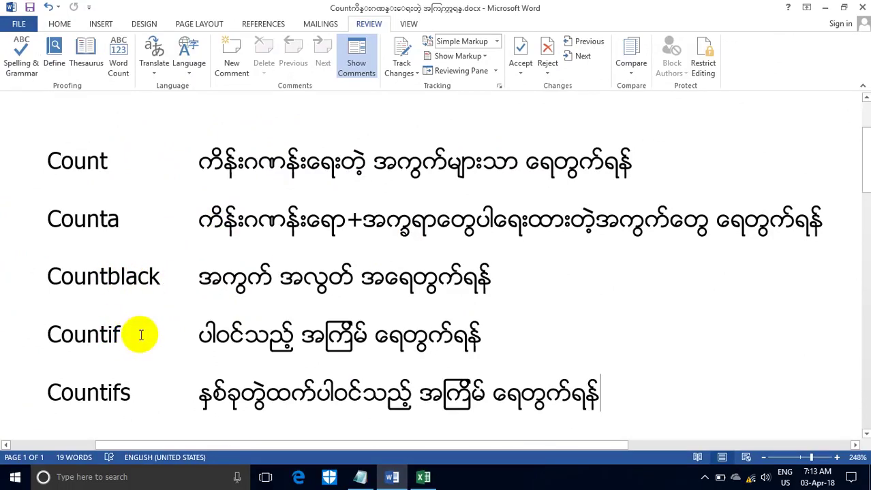
left_click_drag(111, 397, 133, 393)
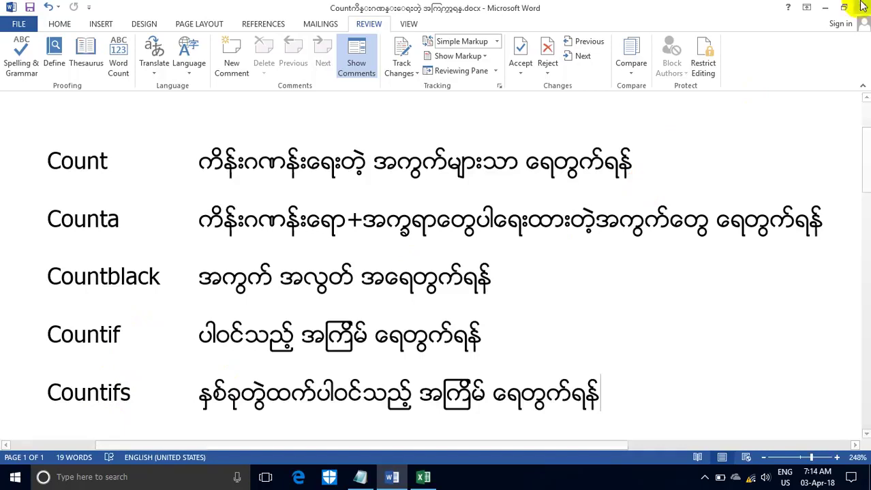
left_click(825, 7)
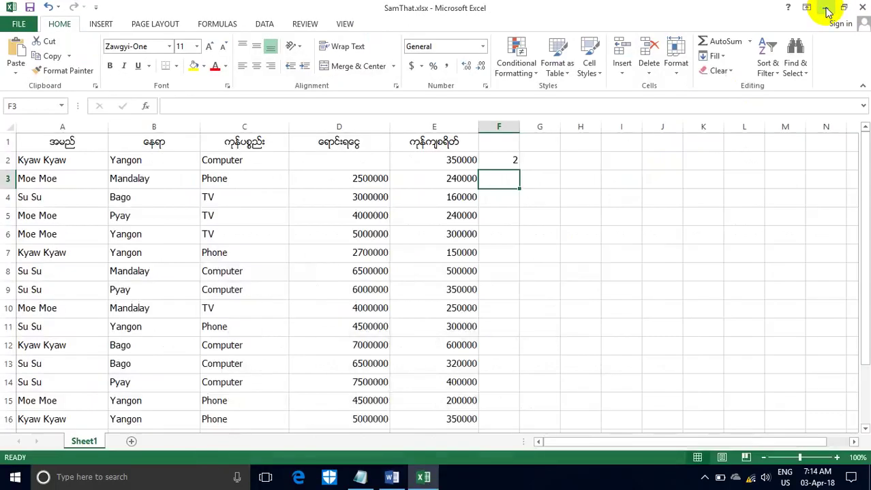
Step: Minimize the Excel workbook so the Windows desktop shows
left_click(825, 8)
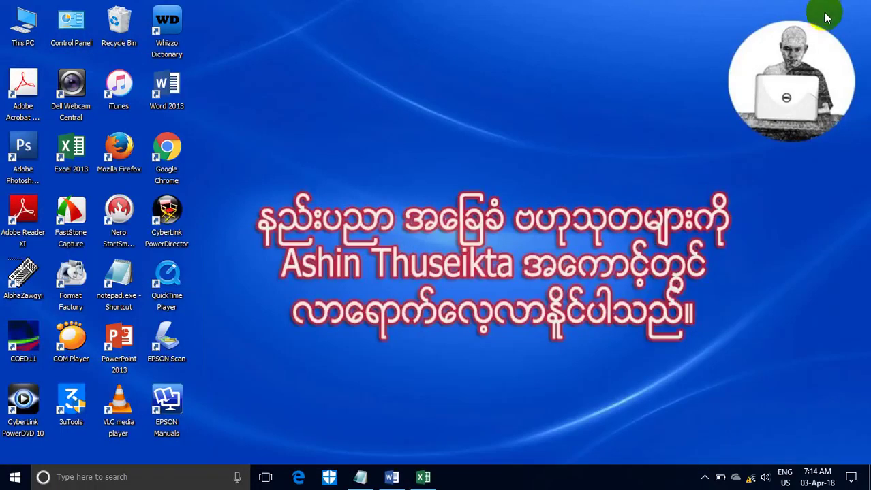